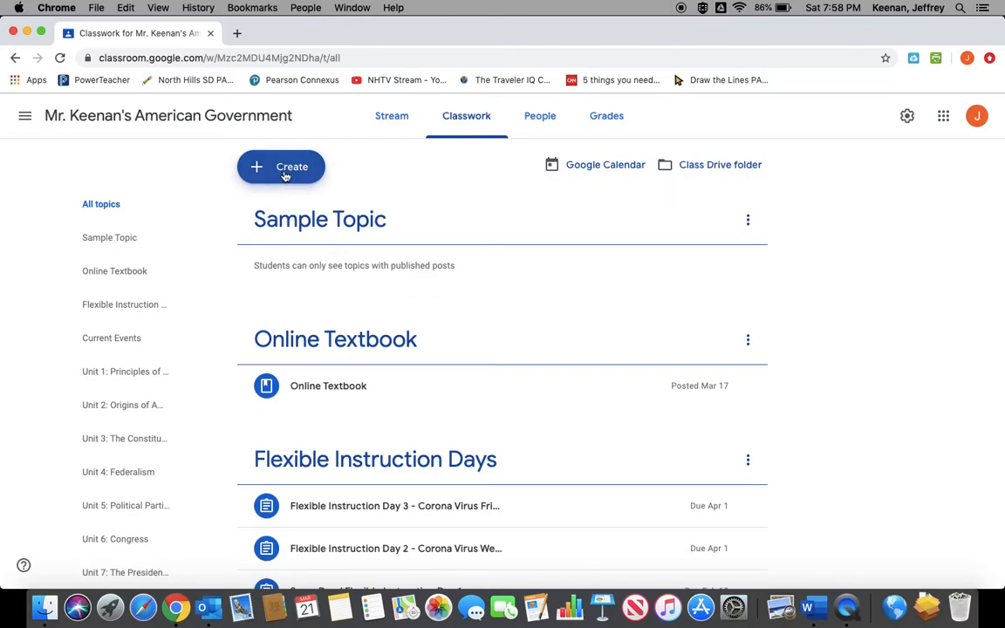
# Create a new assignment titled "How A Bill Becomes a Law Reading".
pyautogui.click(253, 166)
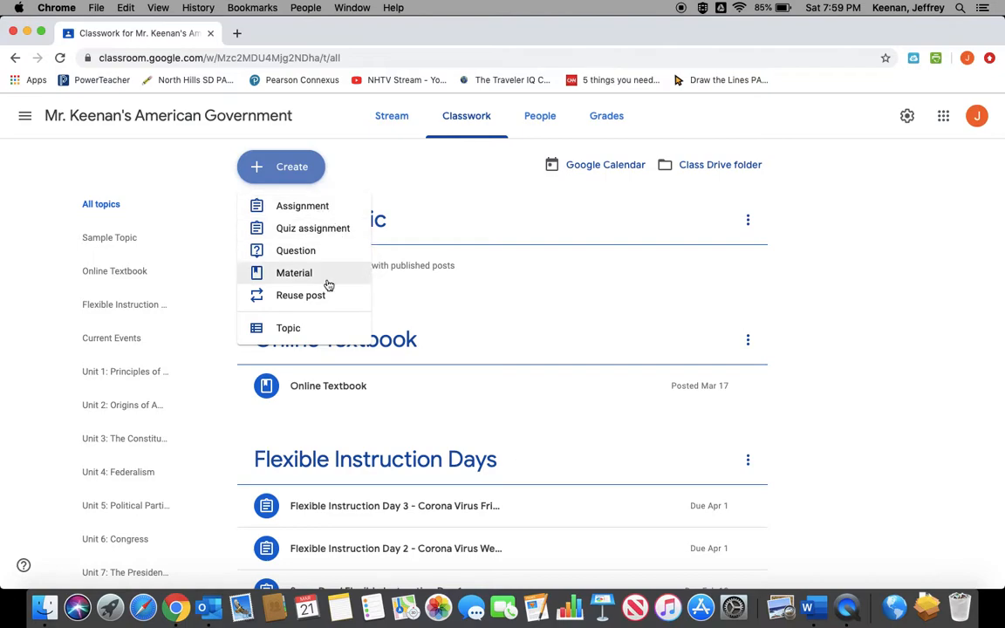
pyautogui.click(310, 211)
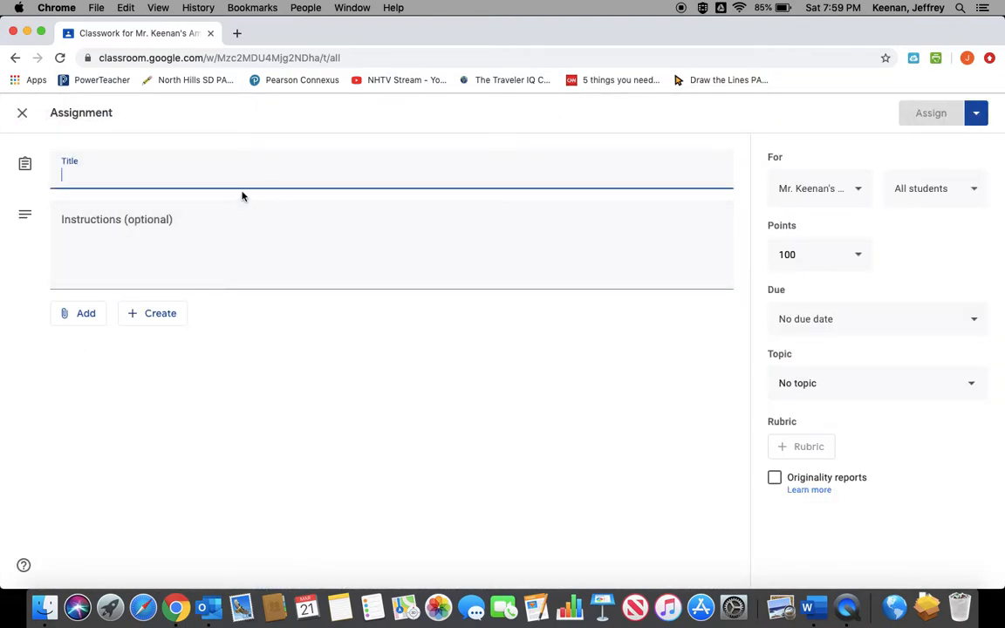
pyautogui.write('How')
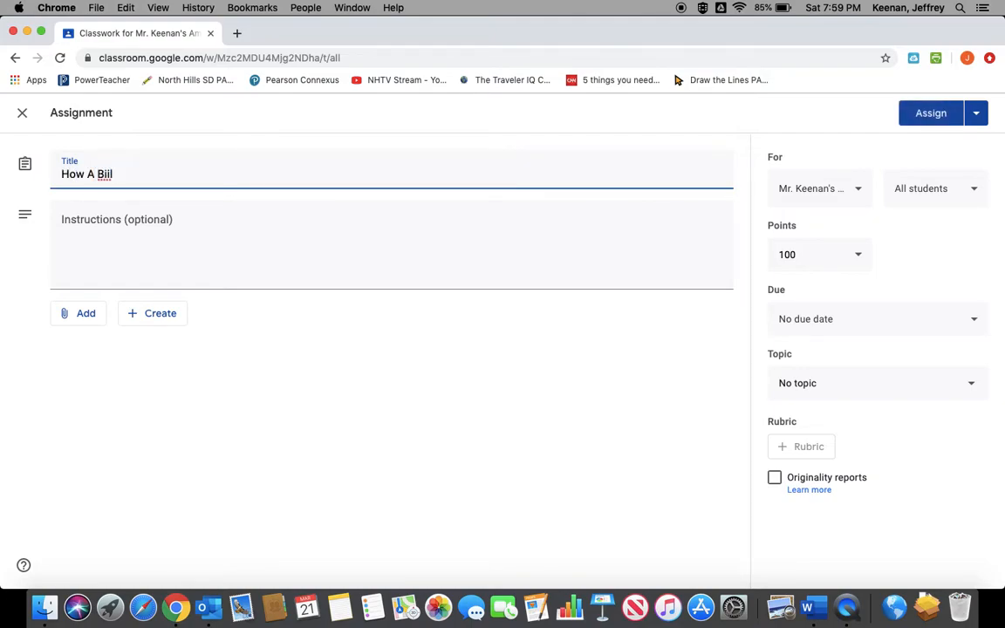
pyautogui.write(' A Bill Becomes a Law')
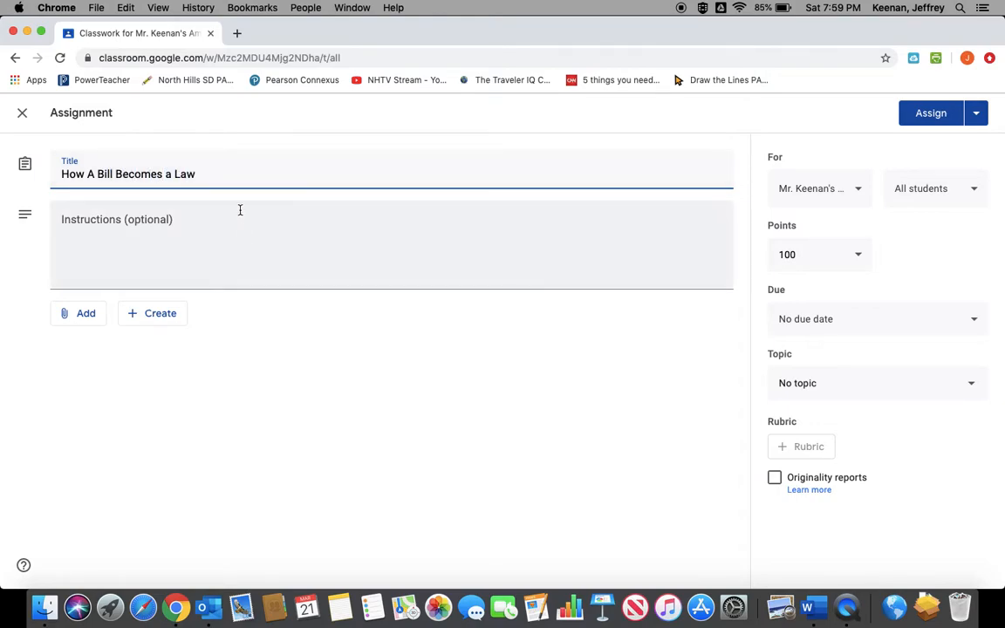
pyautogui.write(' Reading')
# Enter the assignment instructions "Read the appropriate section of your book and complete the attached guided reading questions".
pyautogui.click(180, 217)
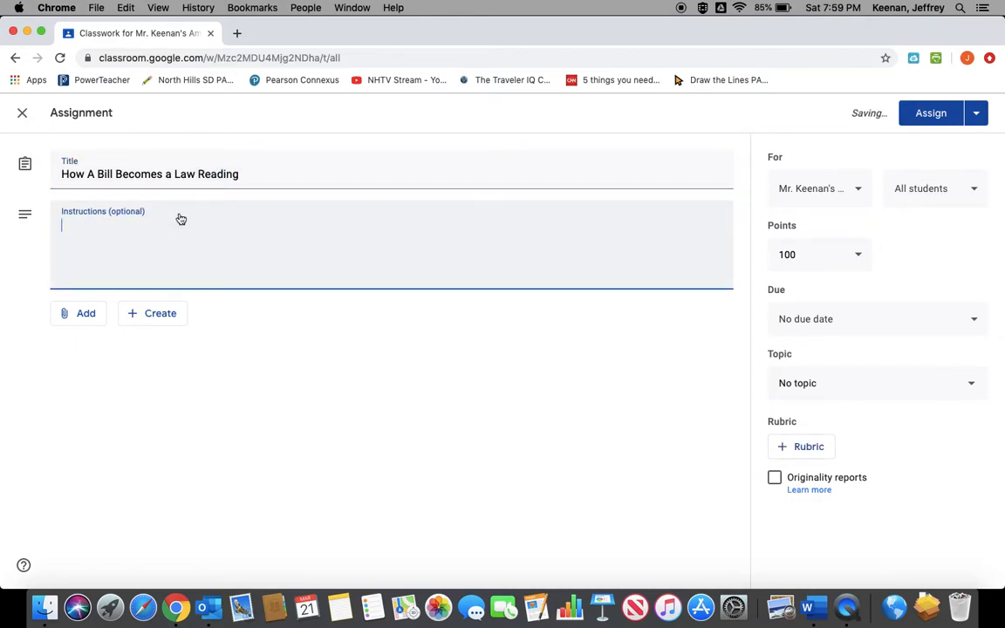
pyautogui.write('Read the appropriate sec')
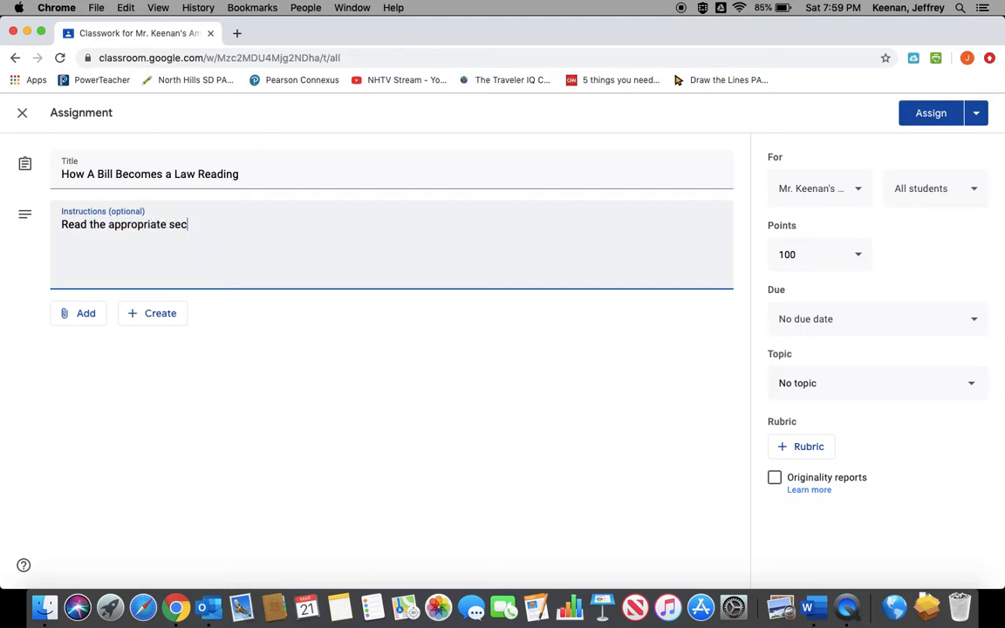
pyautogui.write('tion of your book a')
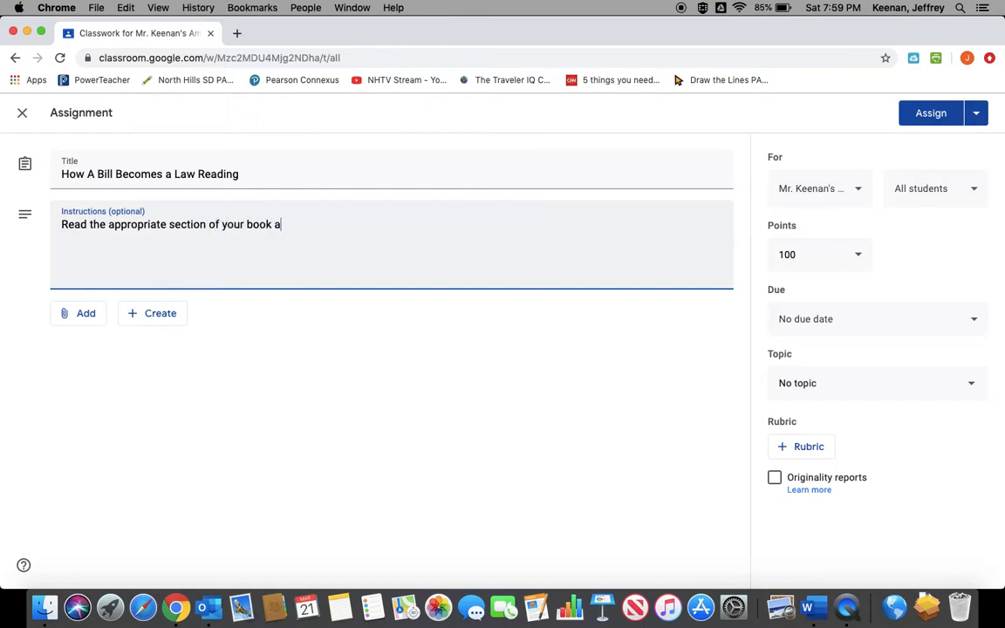
pyautogui.write('nd complete the ')
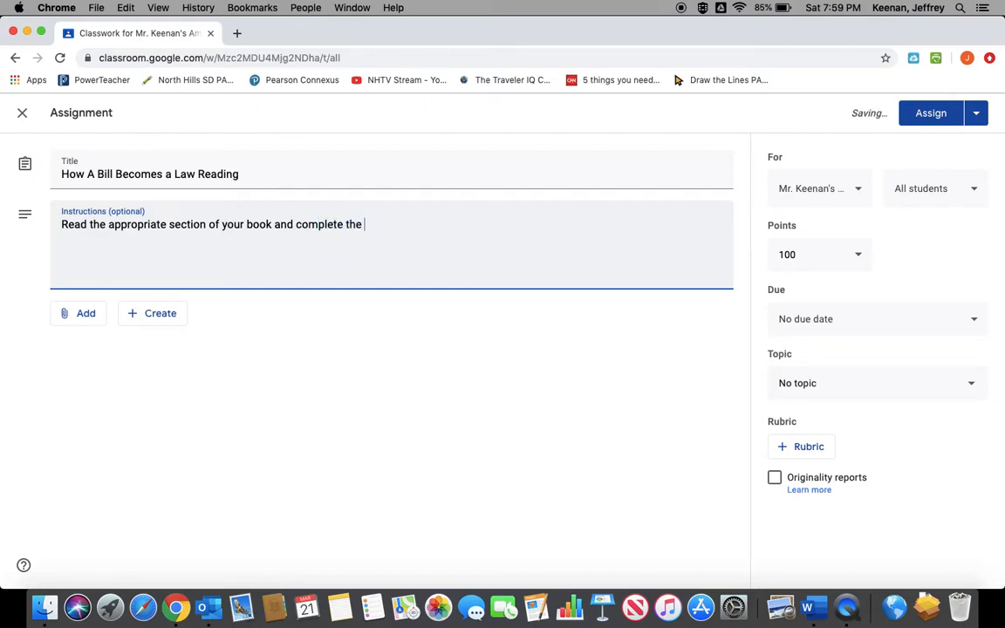
pyautogui.write('attecched guided reading questions')
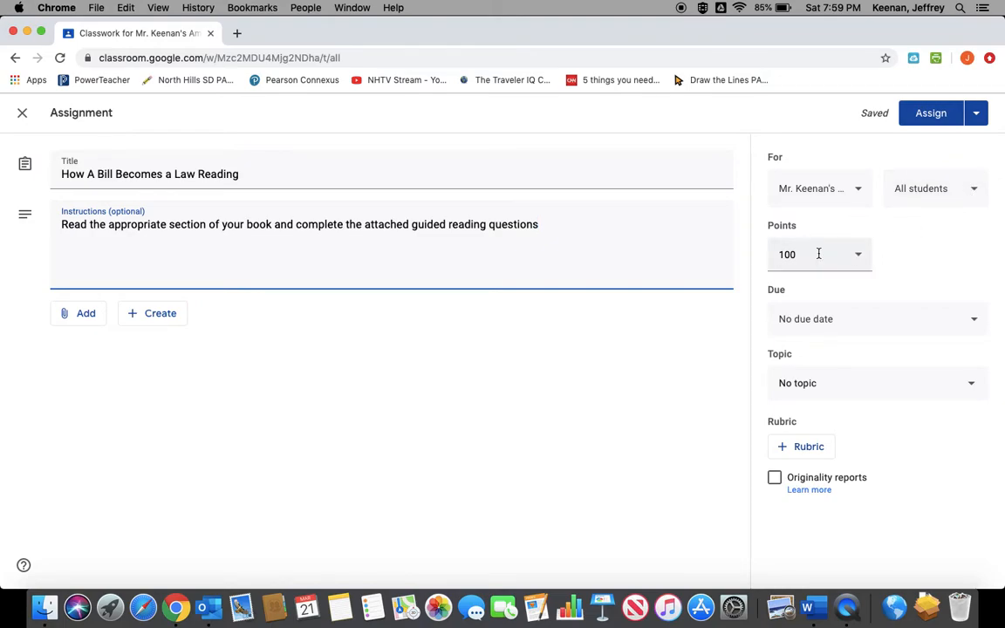
pyautogui.click(972, 317)
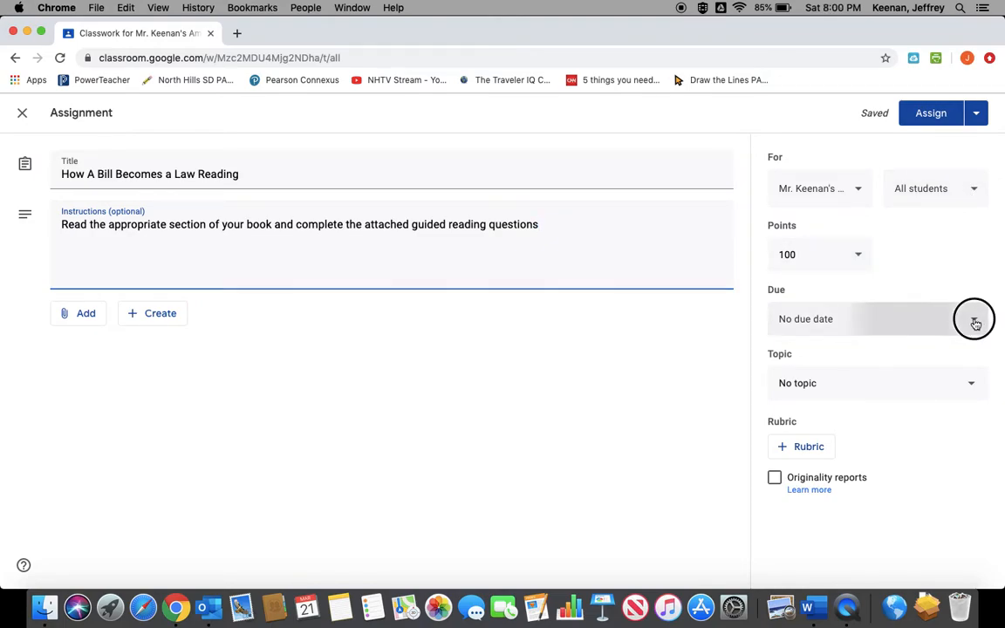
pyautogui.click(931, 375)
pyautogui.click(864, 467)
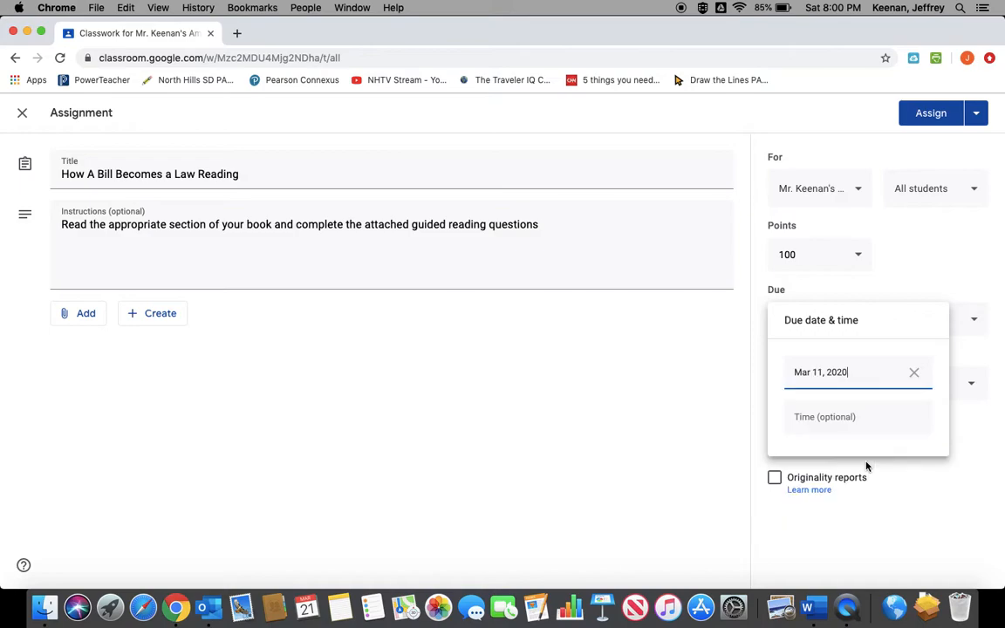
pyautogui.click(825, 420)
pyautogui.click(914, 417)
pyautogui.click(913, 373)
pyautogui.click(926, 270)
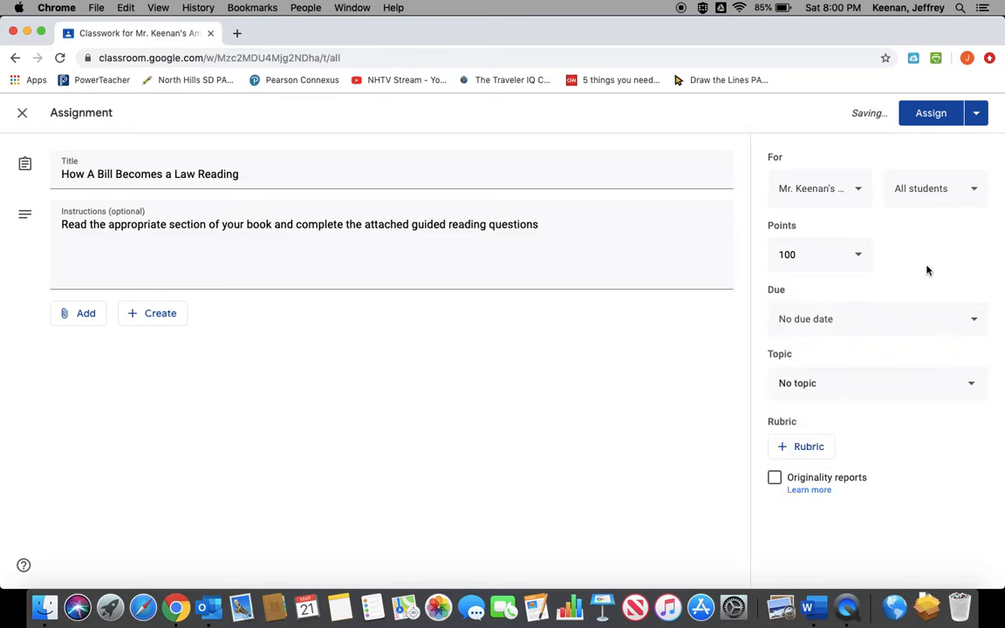
# Assign the post to Sample Topic and attach the Desktop file "Section 4.6 - How a Bill Becomes a Law Guided Reading.doc".
pyautogui.click(973, 385)
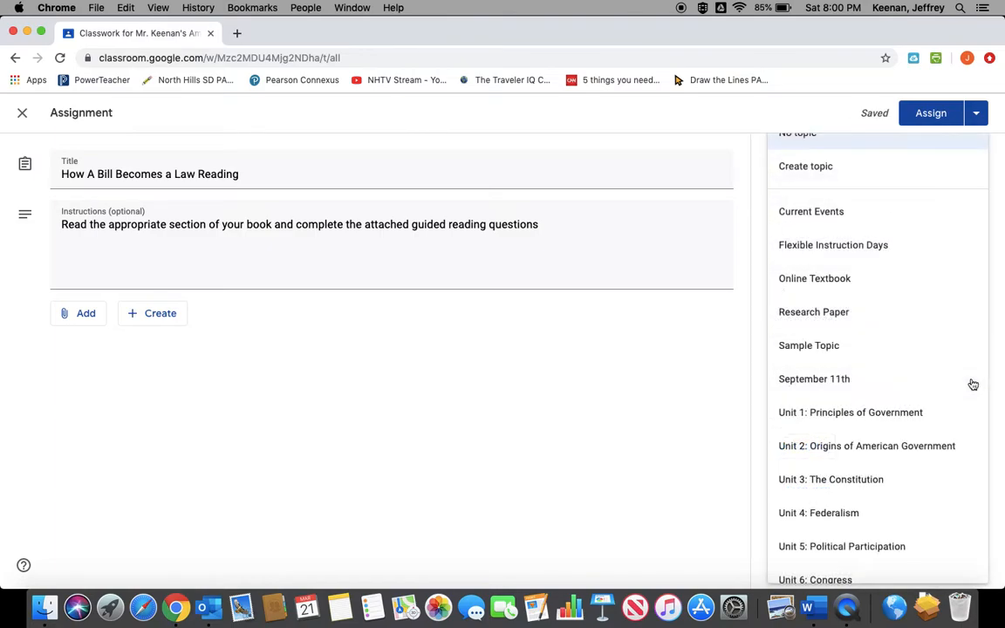
pyautogui.click(813, 349)
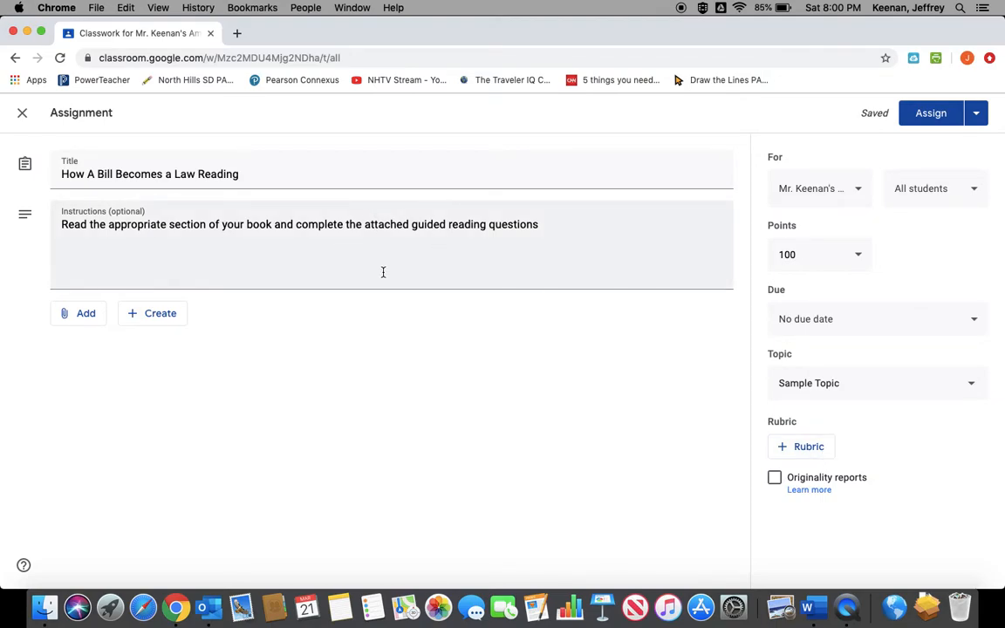
pyautogui.click(78, 319)
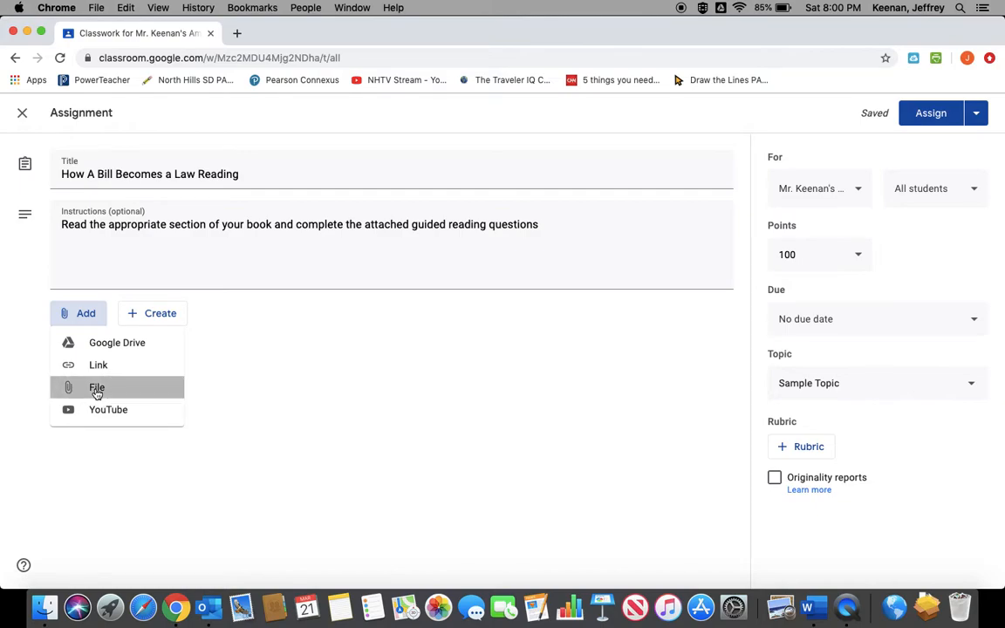
pyautogui.click(97, 393)
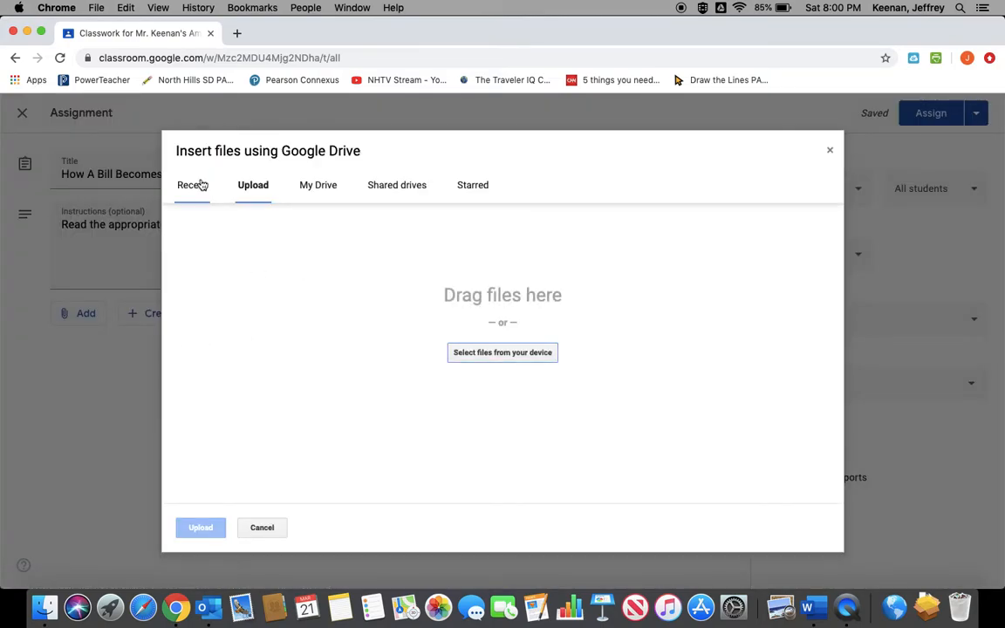
pyautogui.click(484, 360)
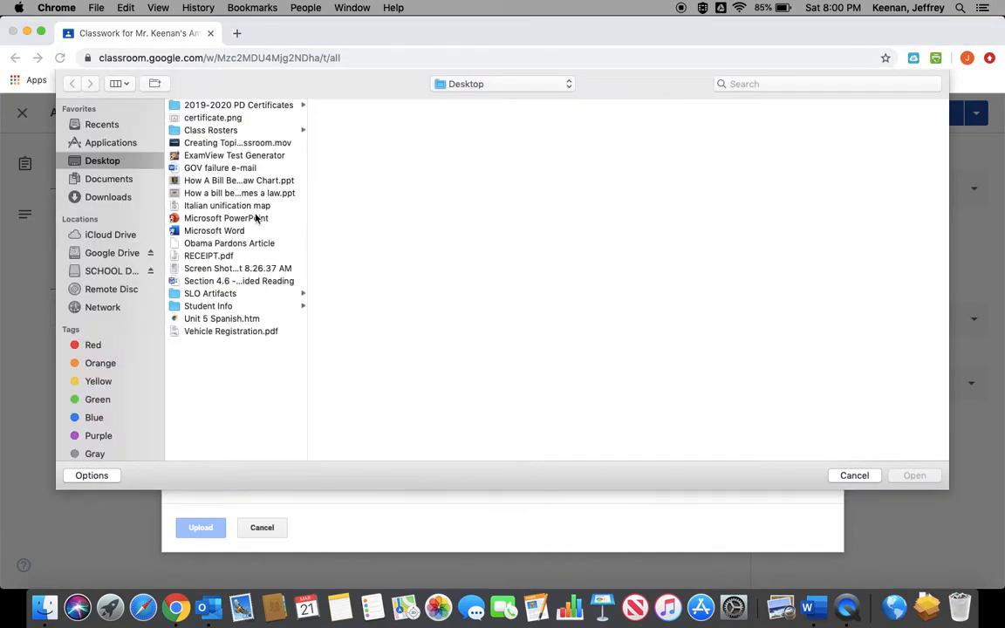
pyautogui.doubleClick(238, 282)
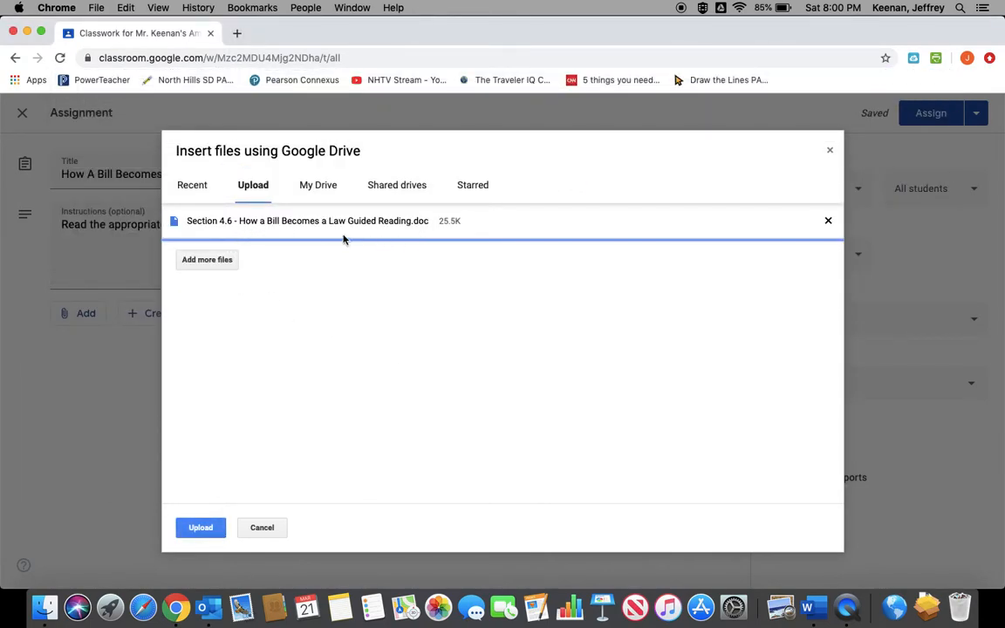
pyautogui.click(201, 528)
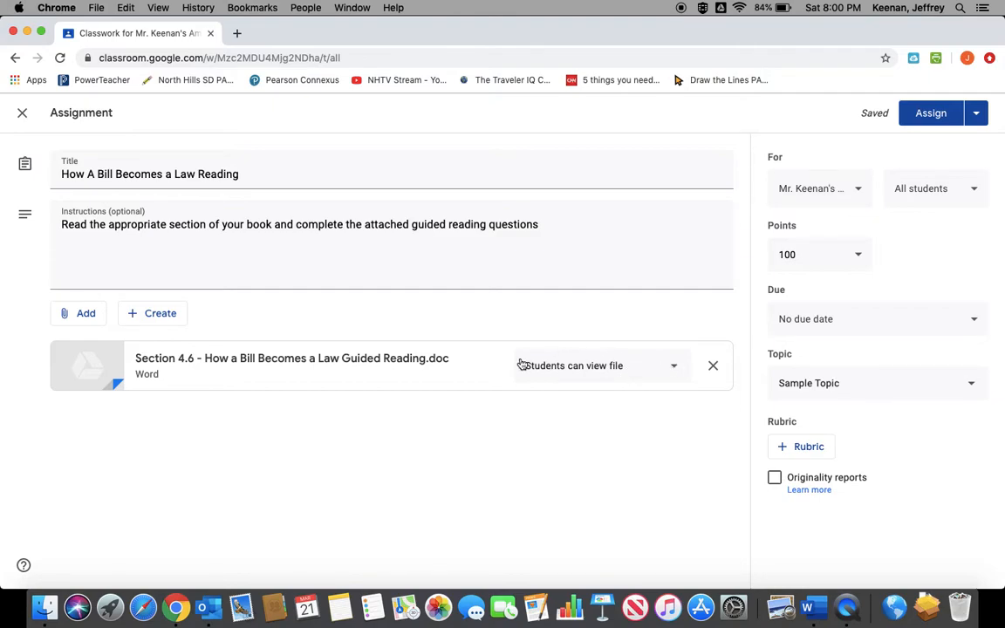
# Set the attached document to make a copy for each student and save the assignment as a draft.
pyautogui.click(670, 373)
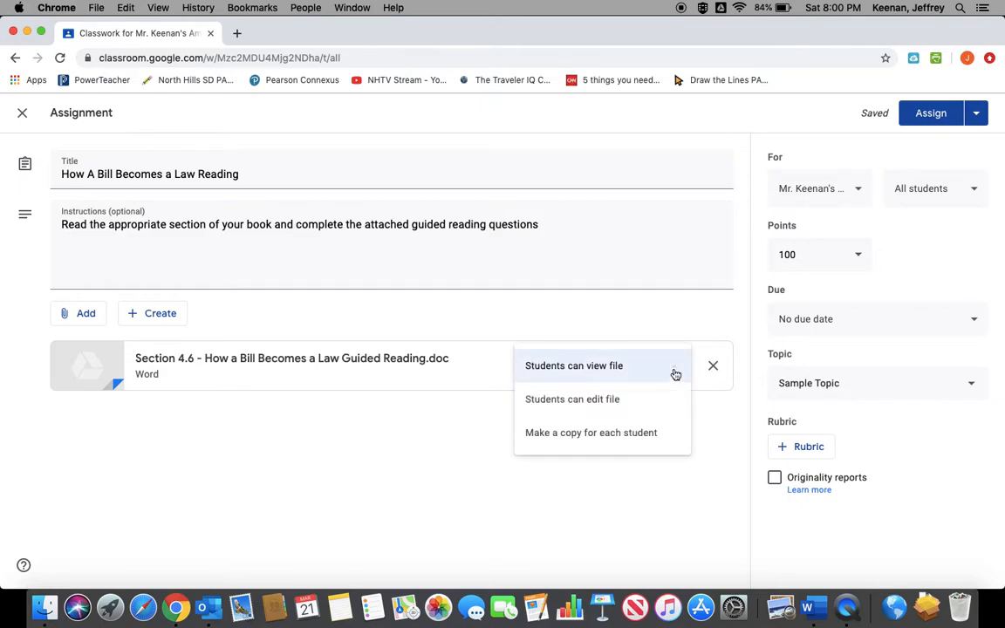
pyautogui.click(615, 437)
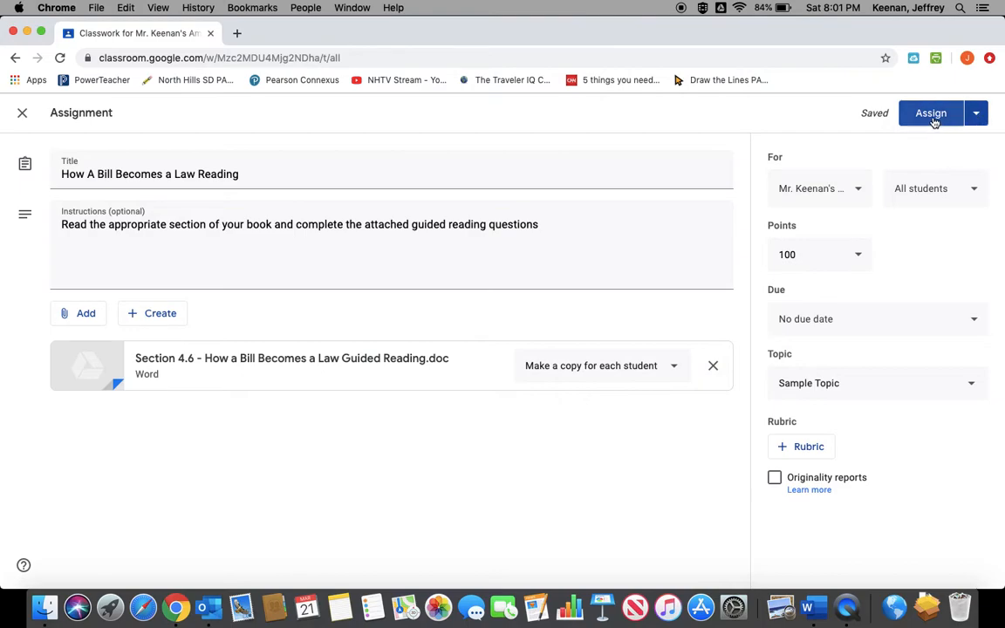
pyautogui.click(977, 117)
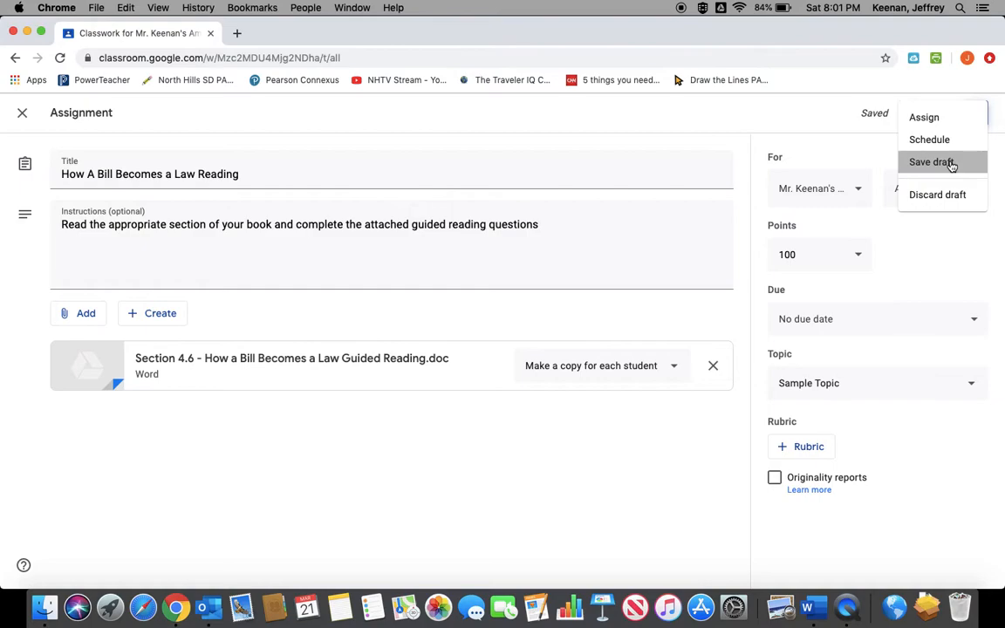
pyautogui.click(931, 162)
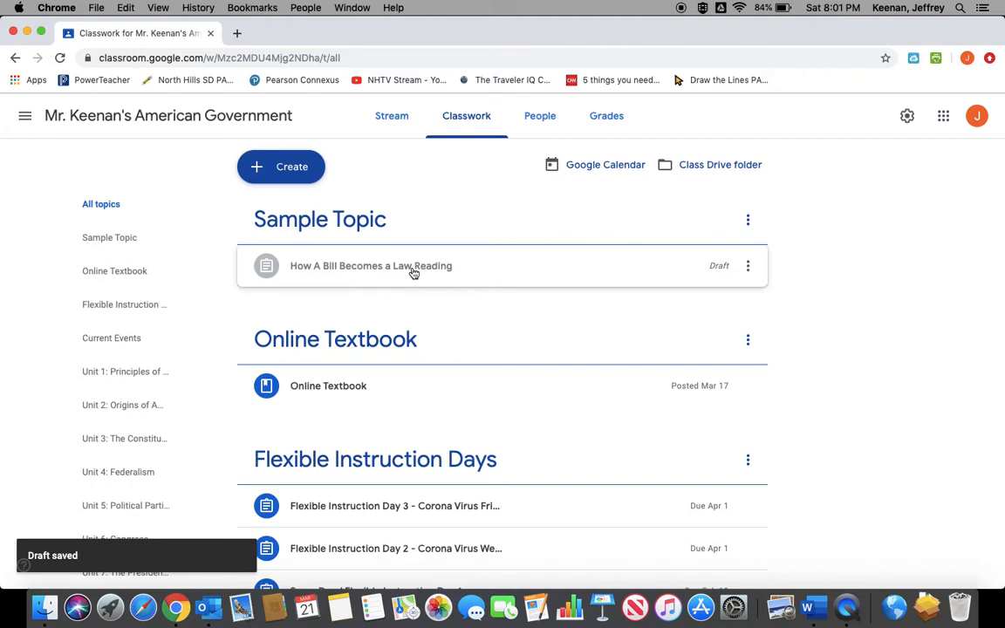
# Preview the guided reading document attached to the "How A Bill Becomes a Law Reading" draft.
pyautogui.click(526, 269)
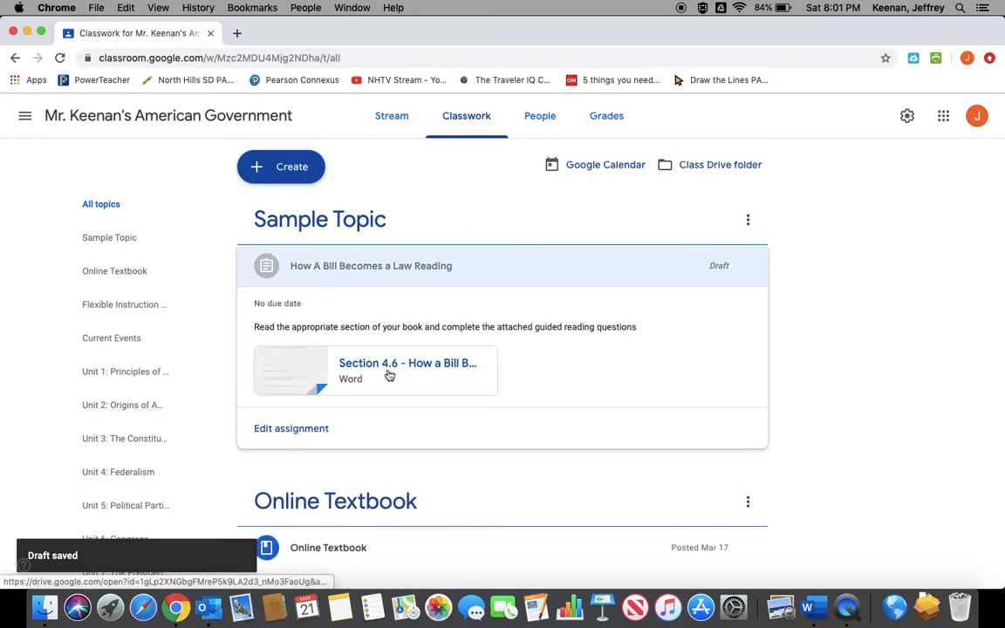
pyautogui.click(389, 374)
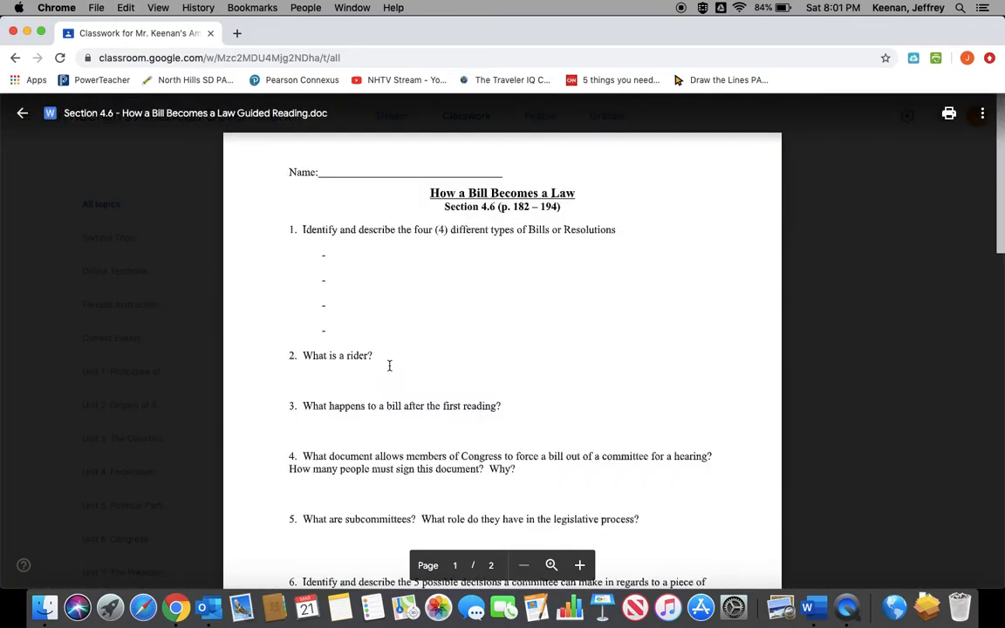
pyautogui.scroll(-2, 502, 334)
pyautogui.scroll(2, 502, 332)
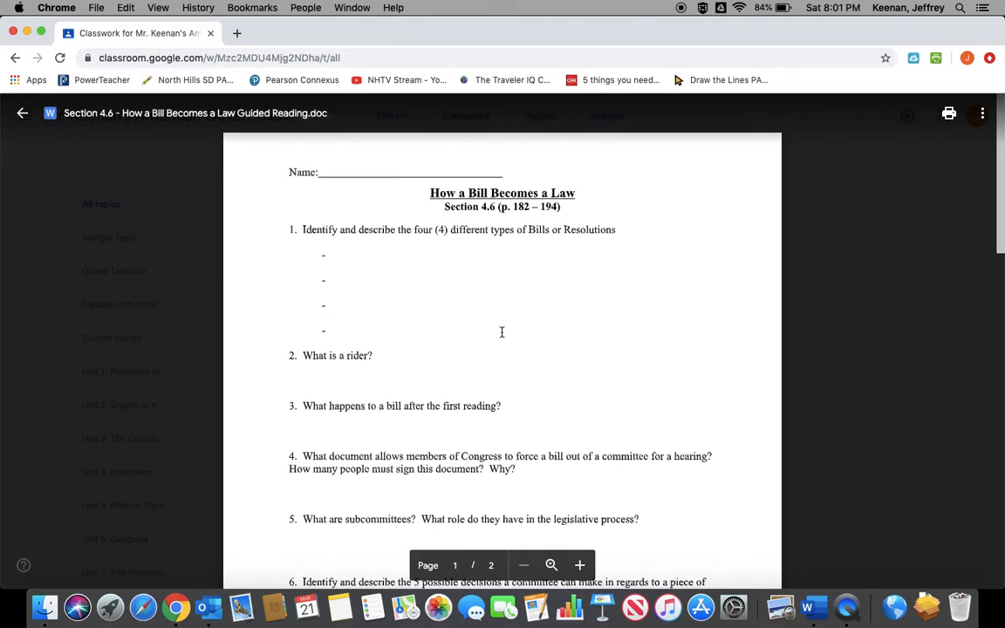
# Open the guided reading document in a new window and load it in Google Docs for editing.
pyautogui.click(982, 114)
pyautogui.click(908, 184)
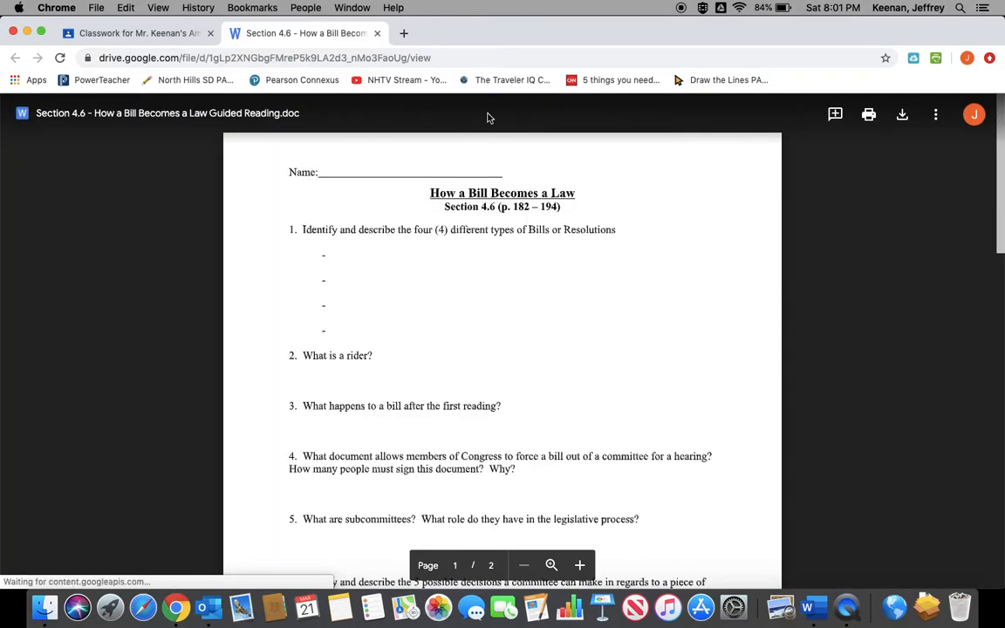
pyautogui.click(499, 117)
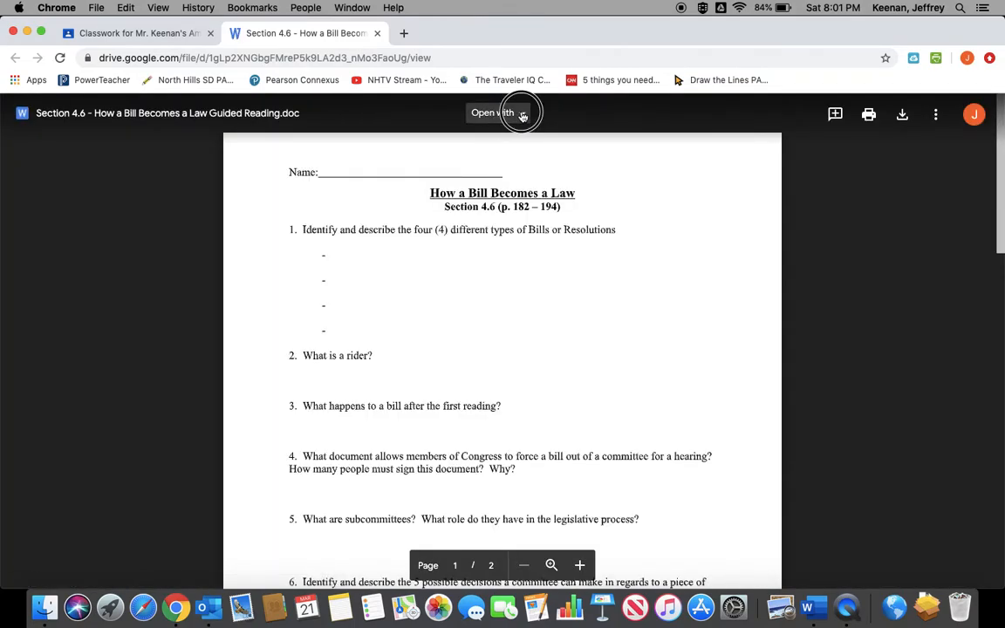
pyautogui.click(522, 186)
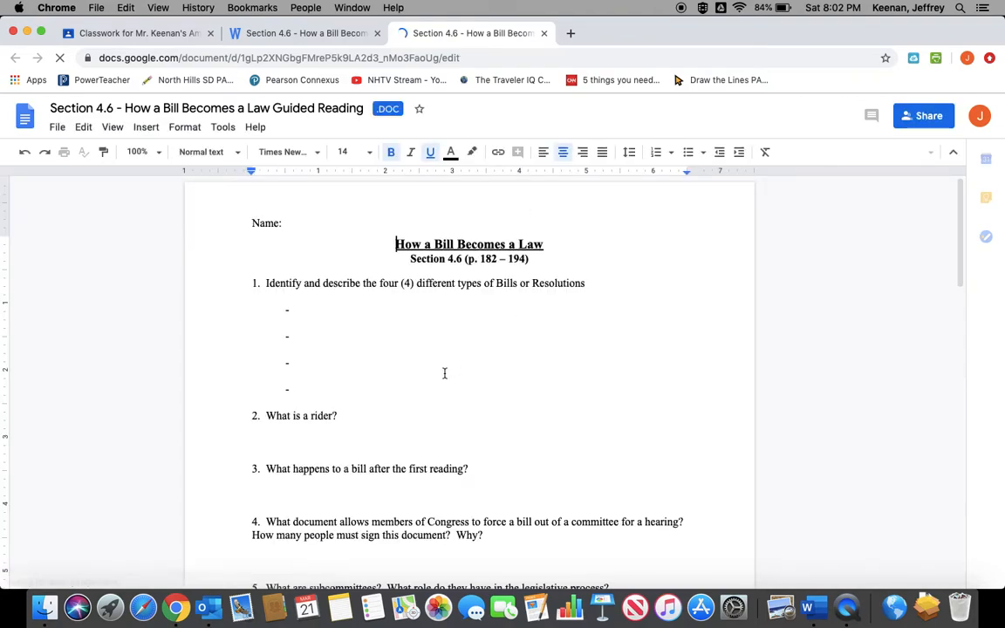
# Enter "Public Bill" and "Private Bill" as the first two answers to question 1, accepting the .DOCX format, and close the document.
pyautogui.click(317, 319)
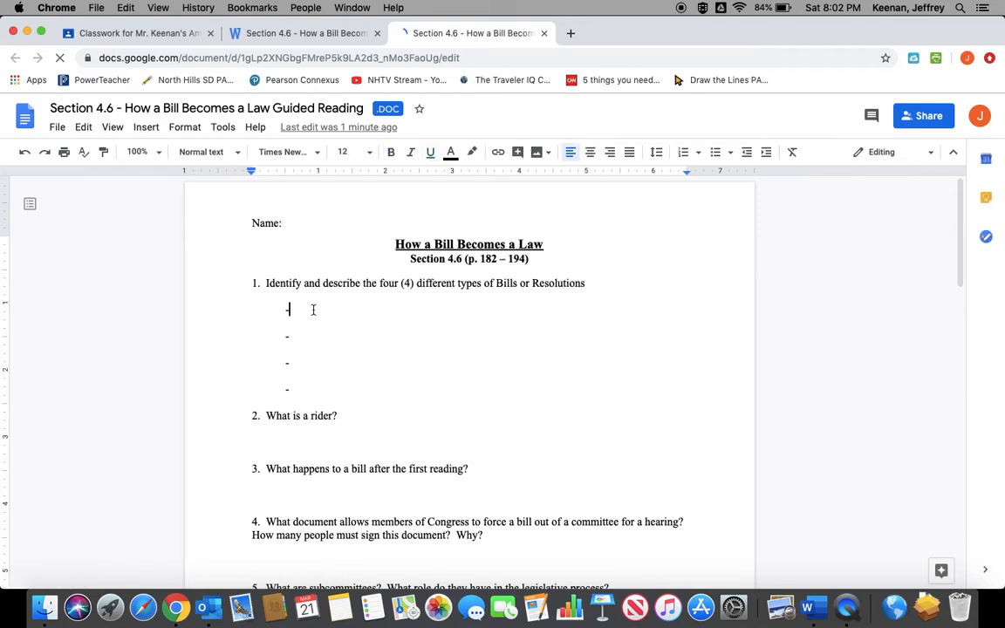
pyautogui.press('space')
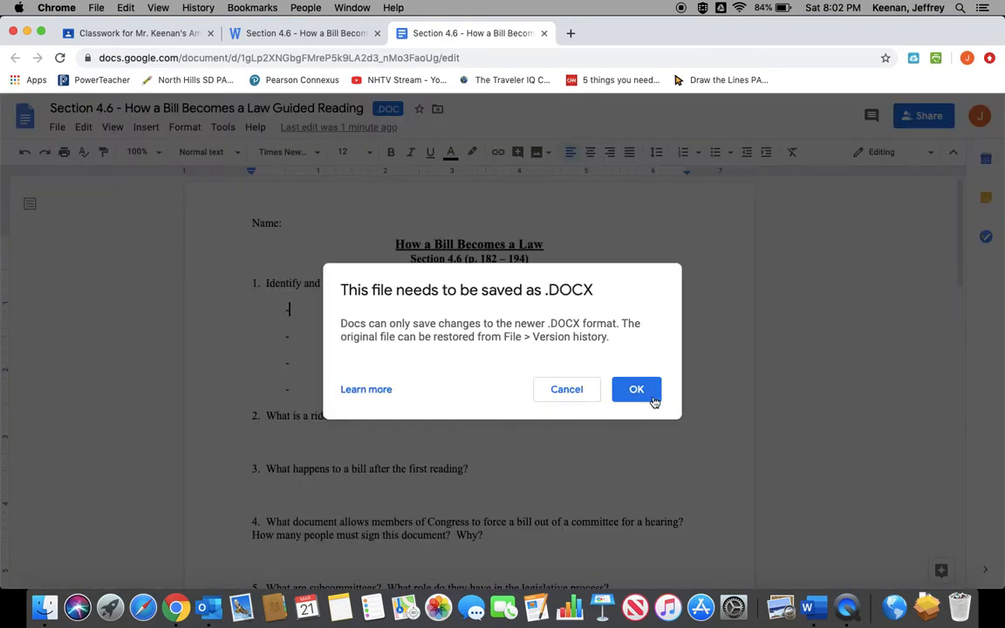
pyautogui.click(649, 394)
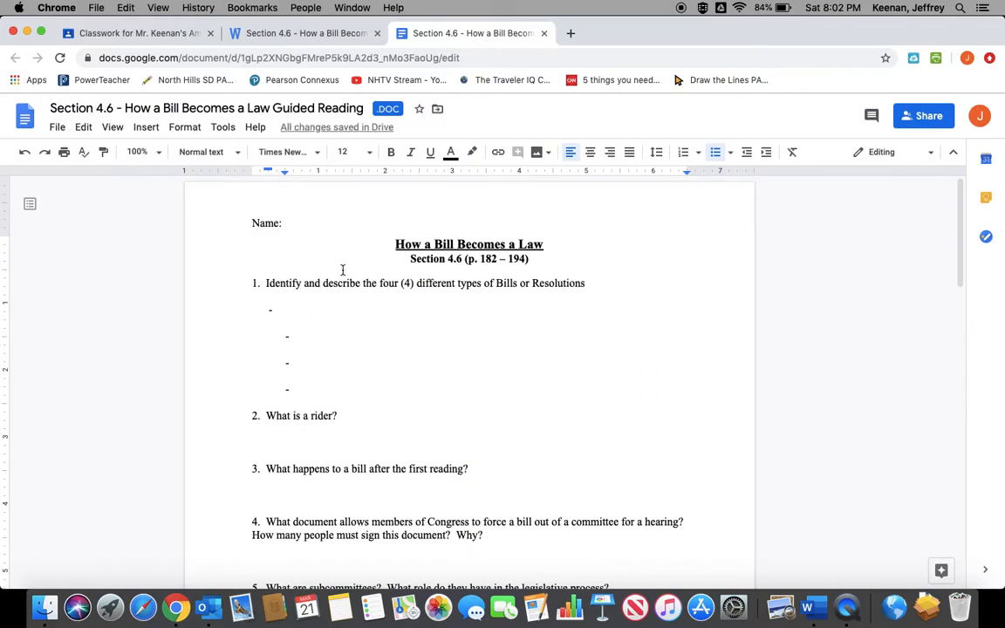
pyautogui.write('Puble')
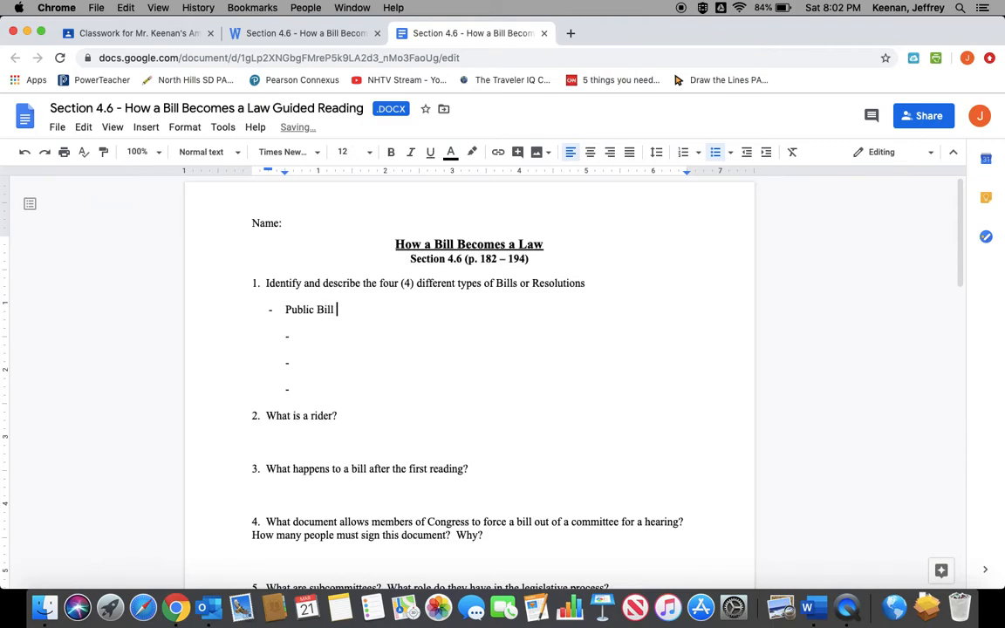
pyautogui.press('Down')
pyautogui.write('Priva')
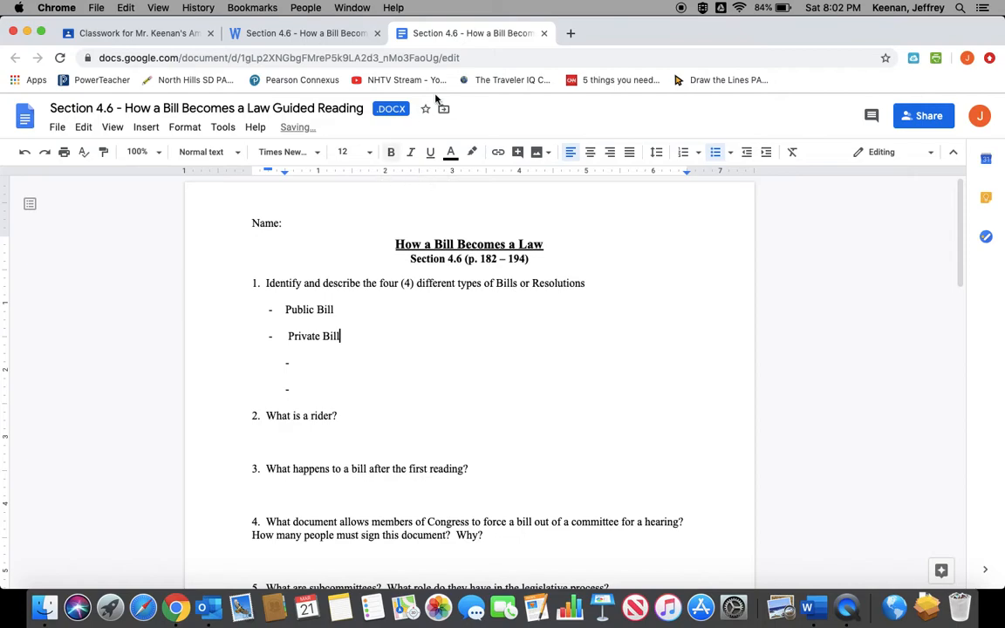
pyautogui.click(543, 33)
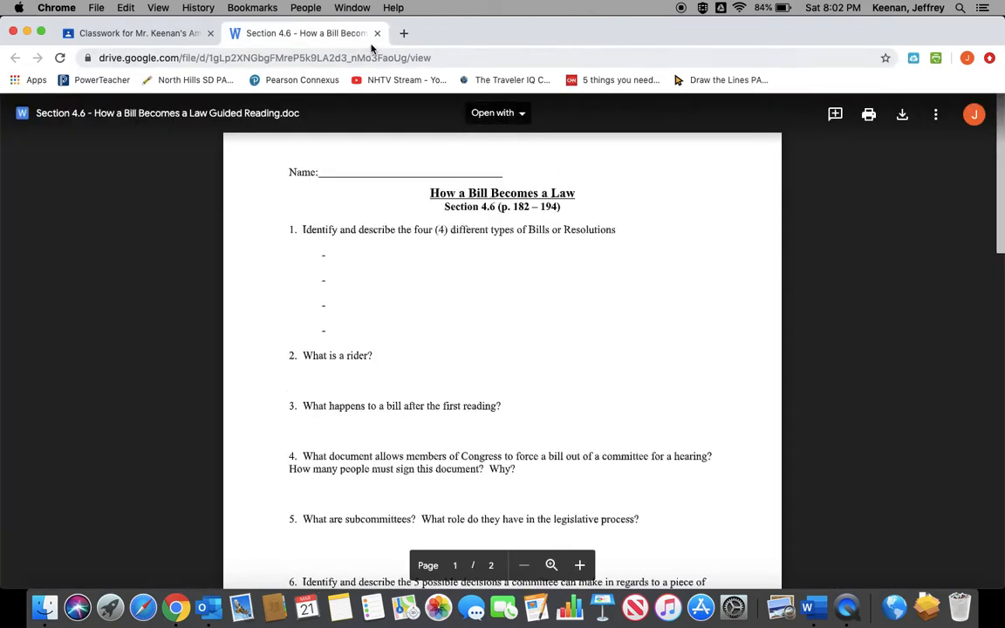
# Close the guided reading previews and check the settings of the "How A Bill Becomes a Law Reading" draft assignment.
pyautogui.click(376, 34)
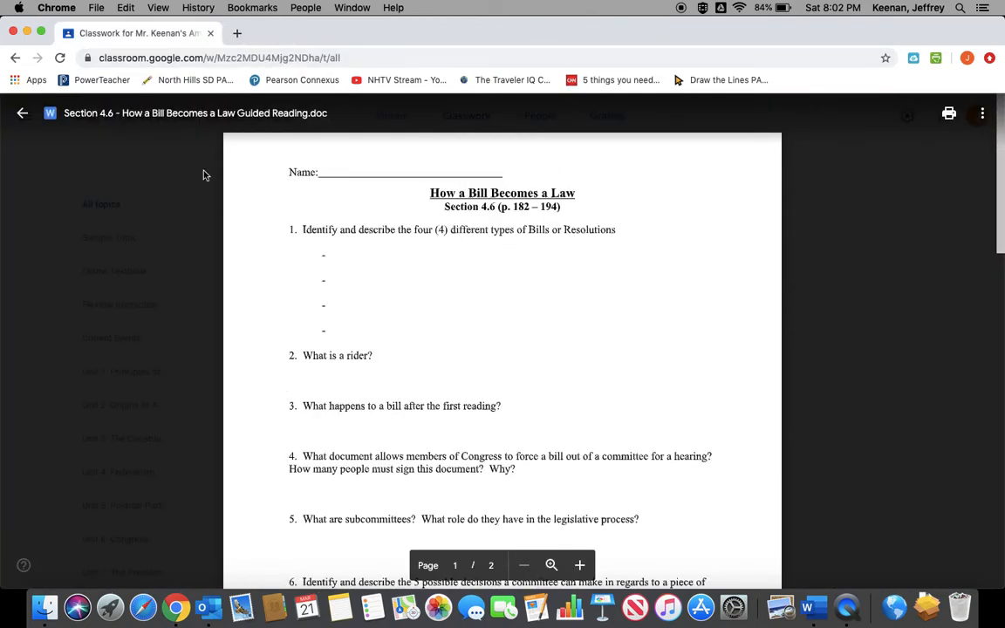
pyautogui.click(23, 113)
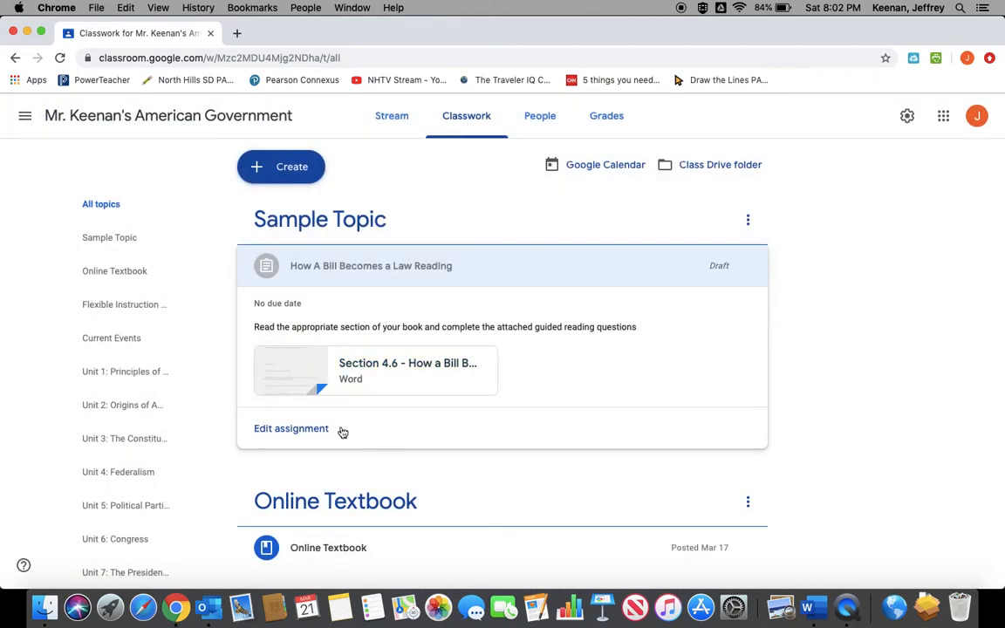
pyautogui.click(302, 442)
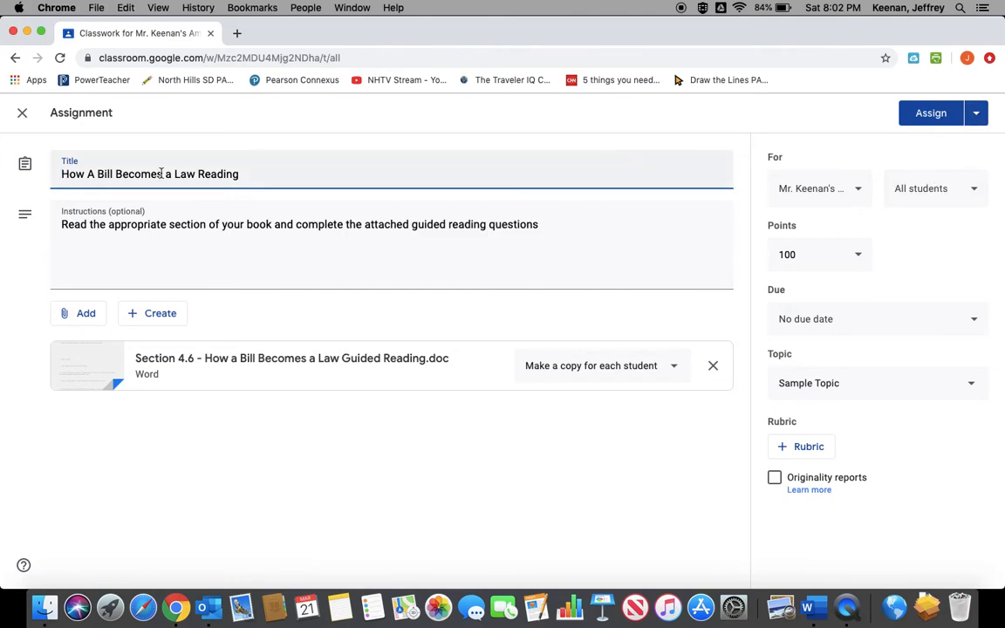
pyautogui.click(21, 112)
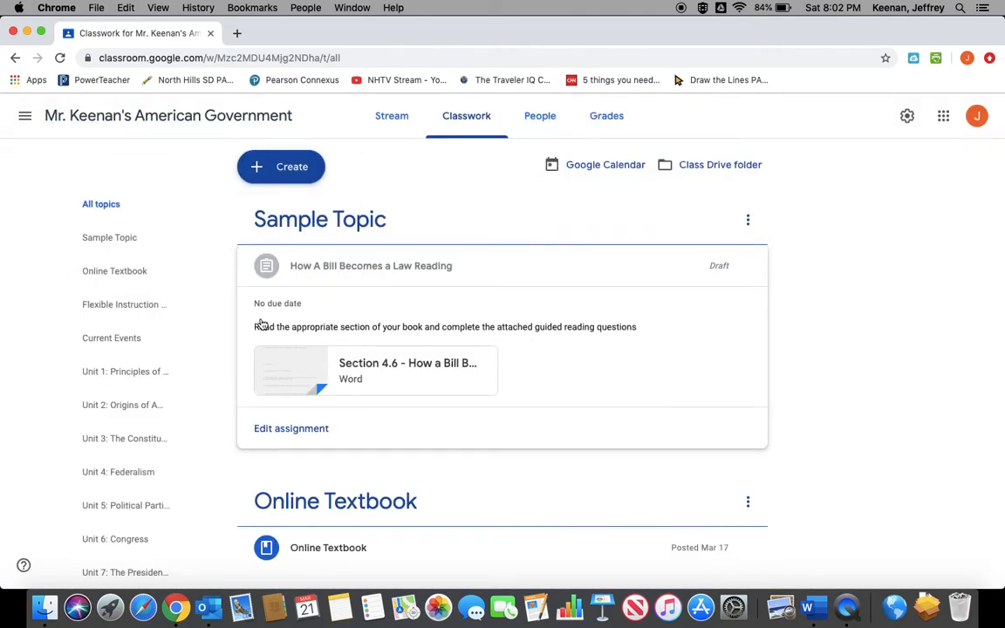
# Create a class material under Sample Topic with the title "How a Bill Becomes a Law PowerPoint".
pyautogui.click(299, 169)
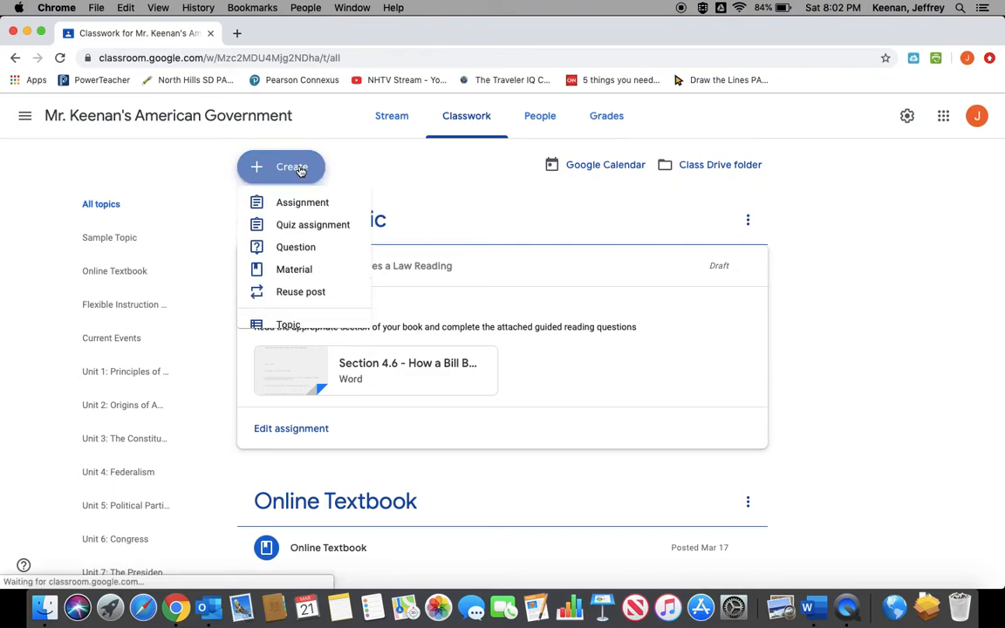
pyautogui.click(302, 275)
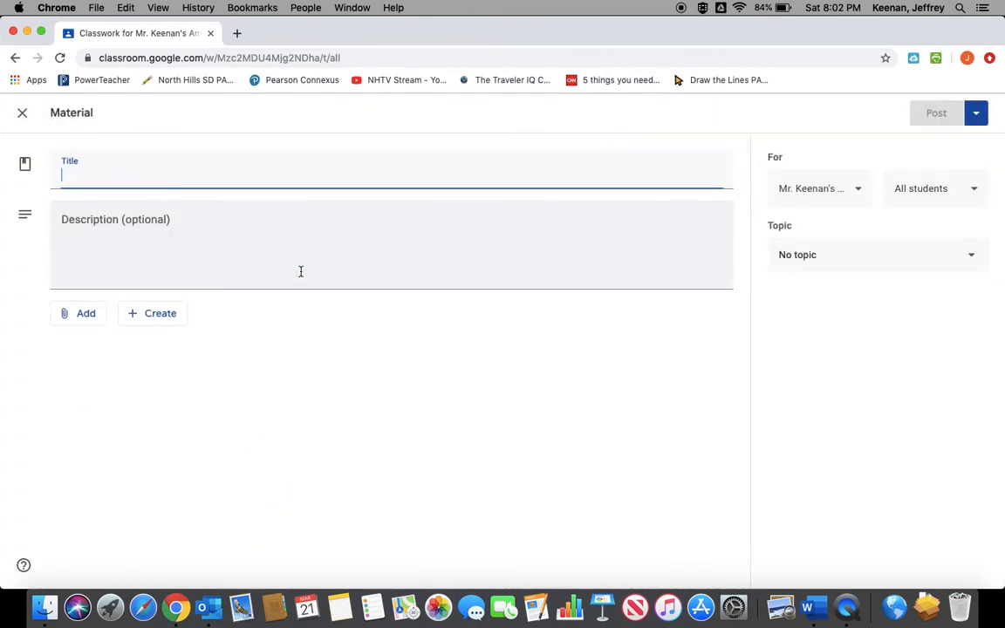
pyautogui.click(958, 267)
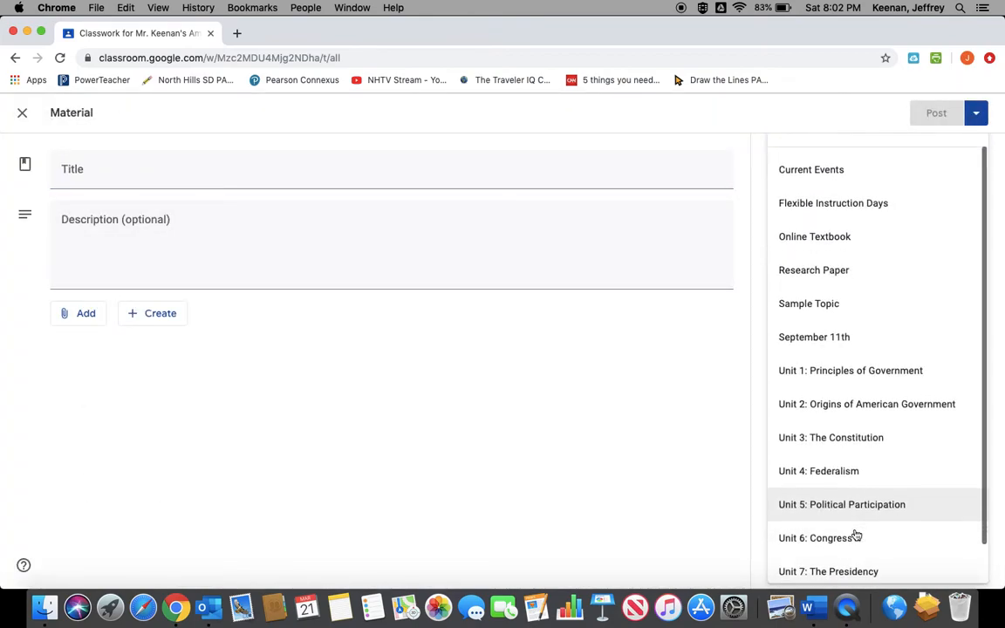
pyautogui.scroll(1, 856, 537)
pyautogui.click(828, 319)
pyautogui.click(129, 167)
pyautogui.write('How')
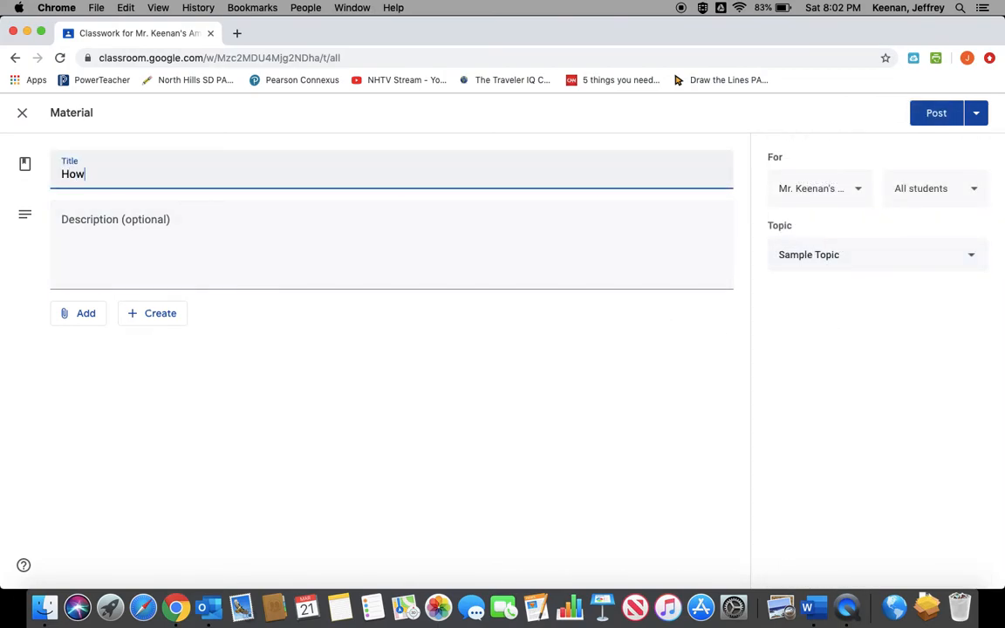
pyautogui.write(' a Bill Becomes a Law PowerPoint')
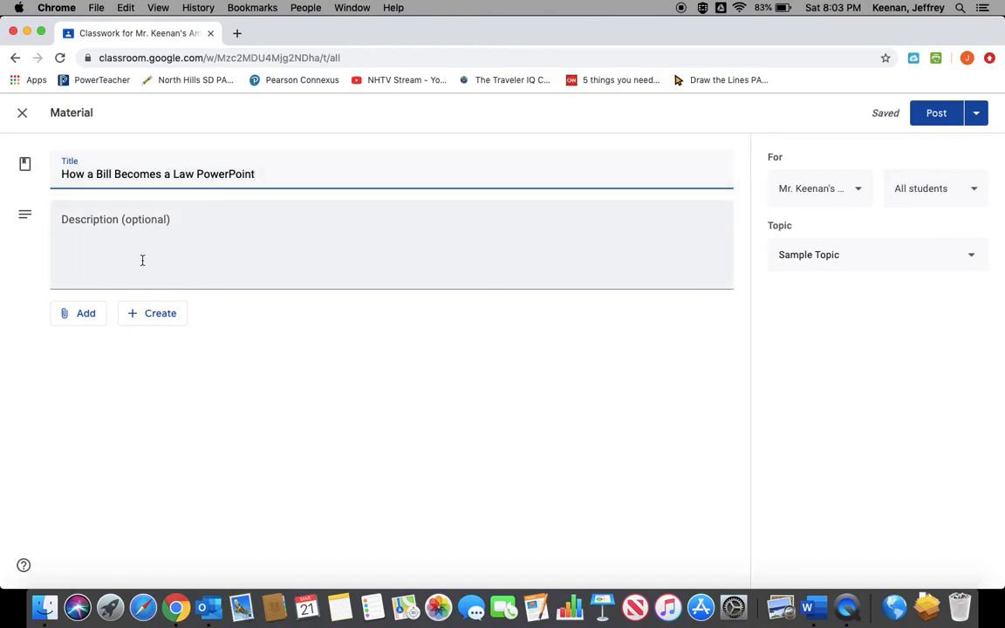
# Describe the material as "Use these PowerPoints to help you complete the How a Bill Becomes a Law guided reading".
pyautogui.click(150, 220)
pyautogui.write('Use these')
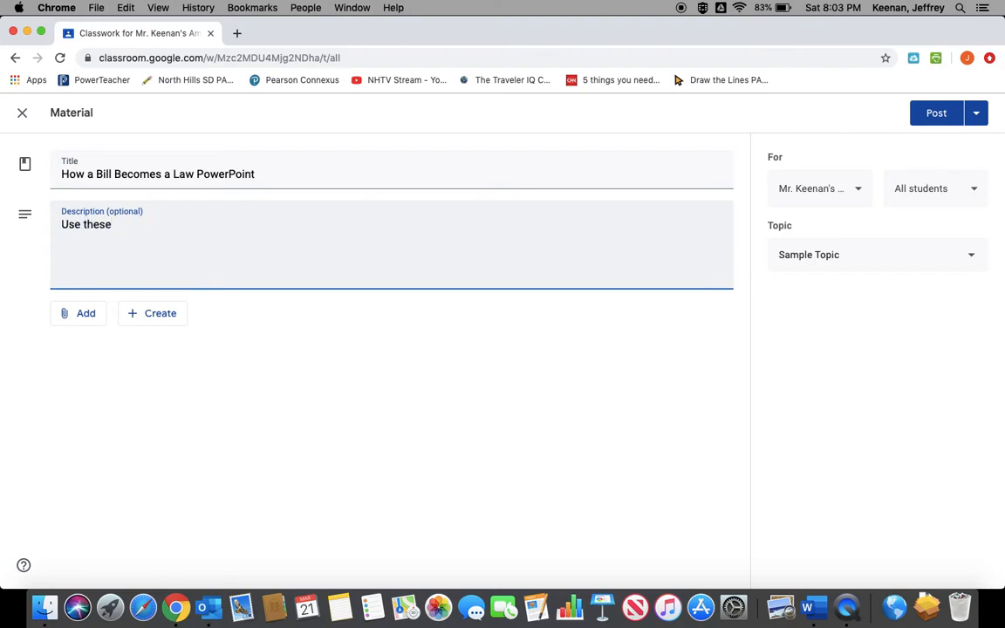
pyautogui.write(' PowerPoints to help you compl')
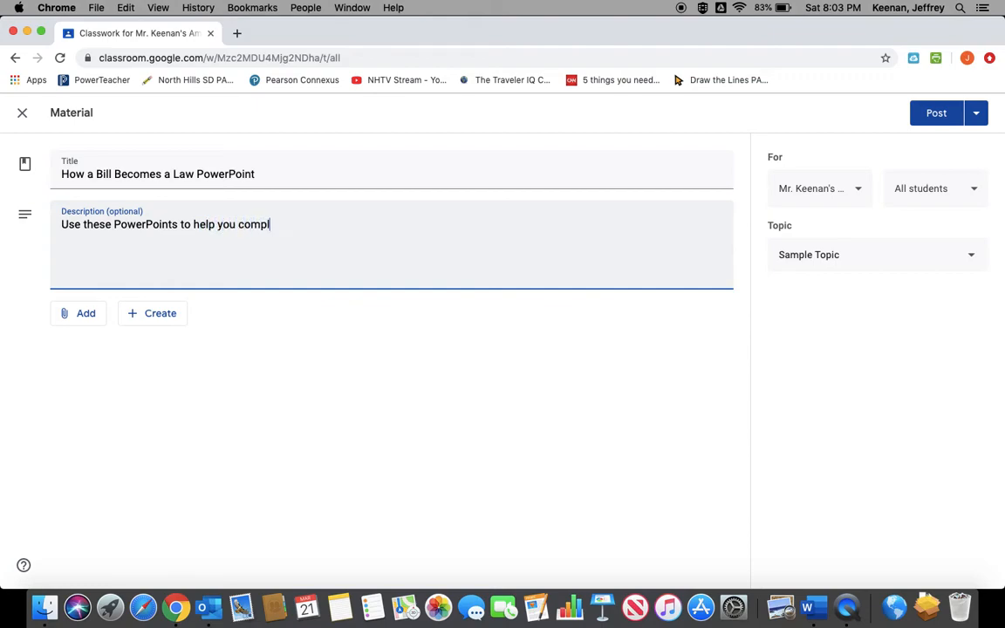
pyautogui.write('ete the How')
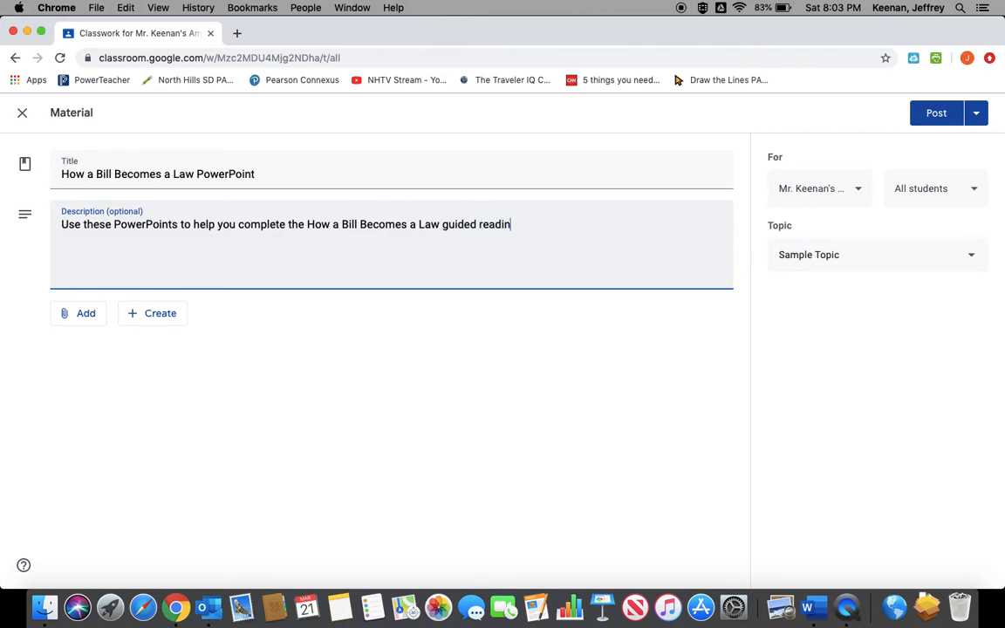
# Upload "How a bill becomes a law.ppt" and "How A Bill Becomes a Law Chart.ppt" from the Desktop to the material and save it as a draft.
pyautogui.click(81, 315)
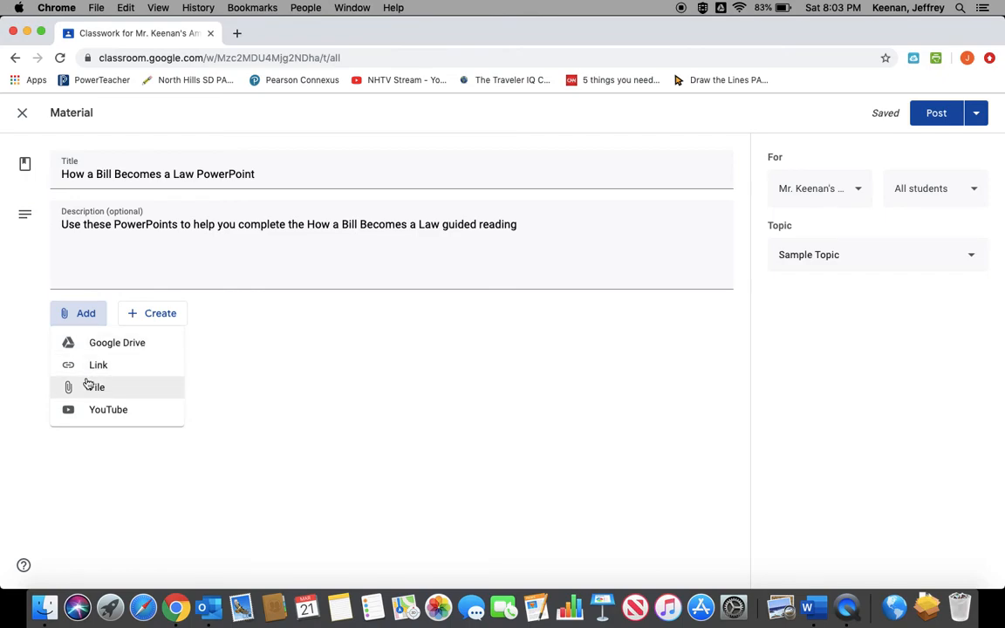
pyautogui.click(87, 390)
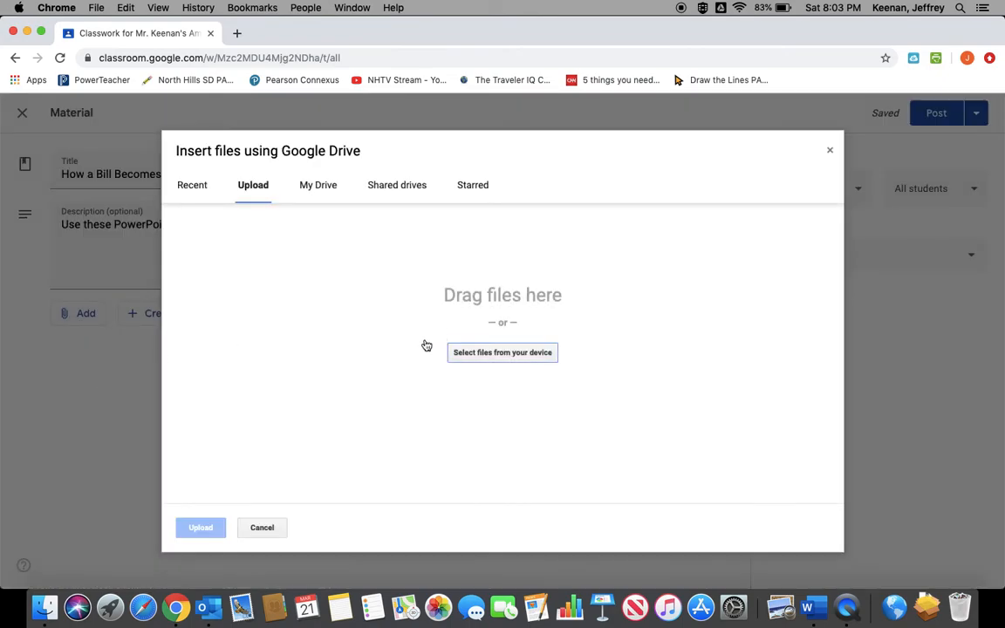
pyautogui.click(491, 353)
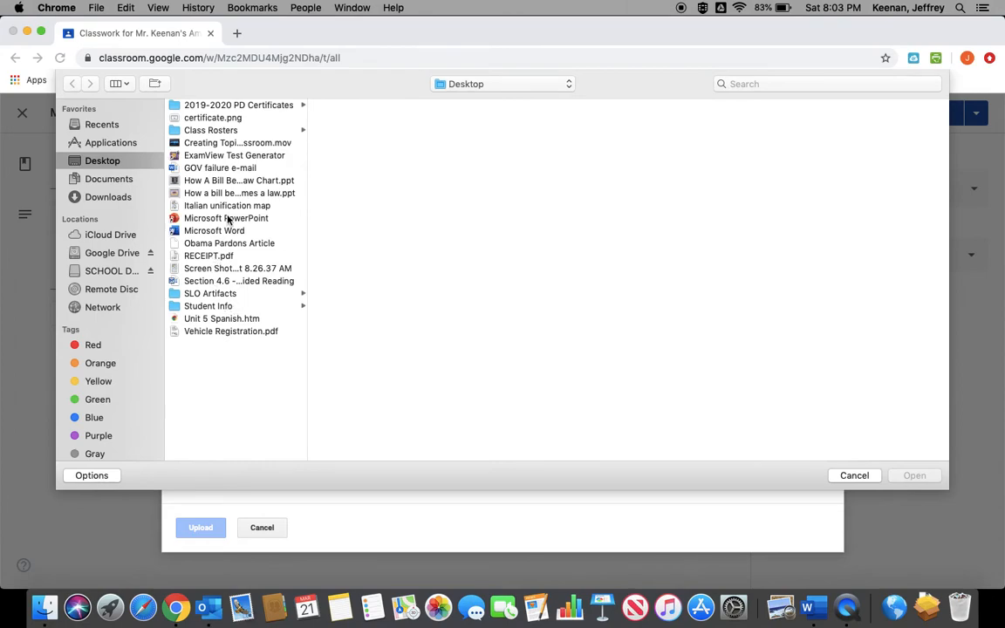
pyautogui.doubleClick(229, 193)
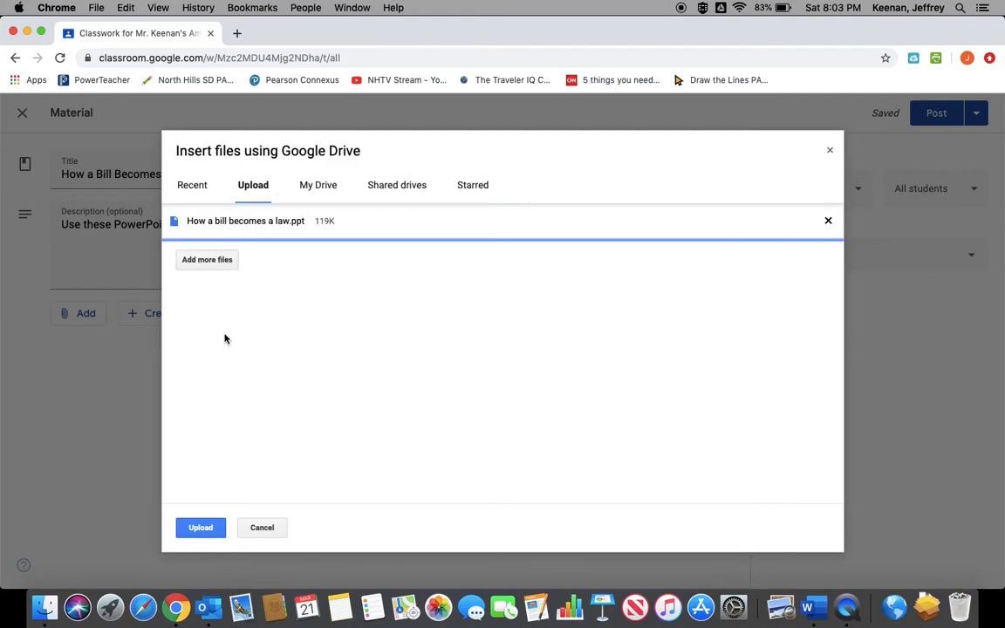
pyautogui.click(216, 263)
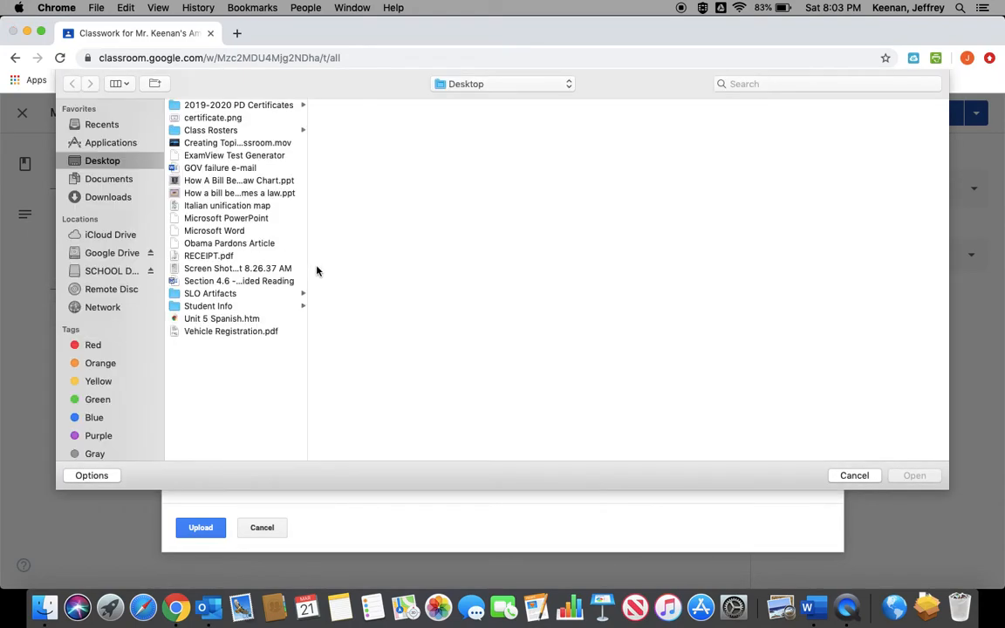
pyautogui.doubleClick(226, 181)
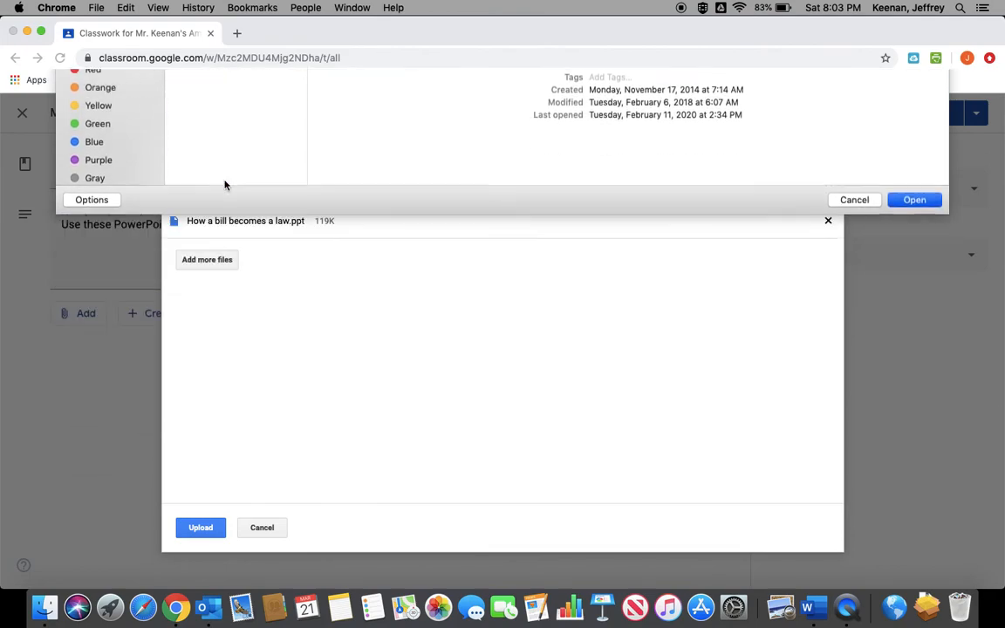
pyautogui.click(200, 528)
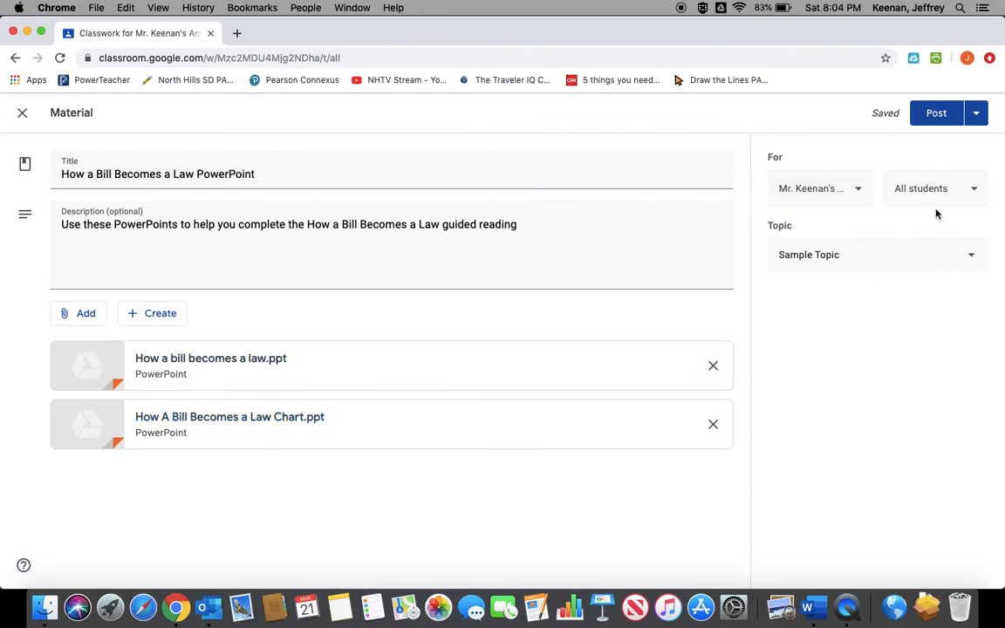
pyautogui.click(976, 113)
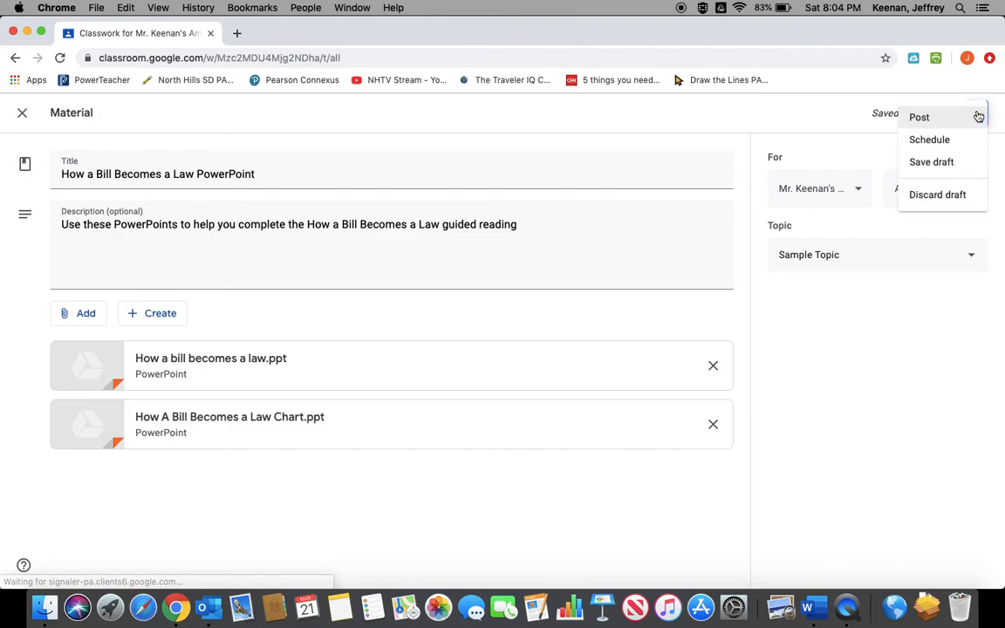
pyautogui.click(960, 164)
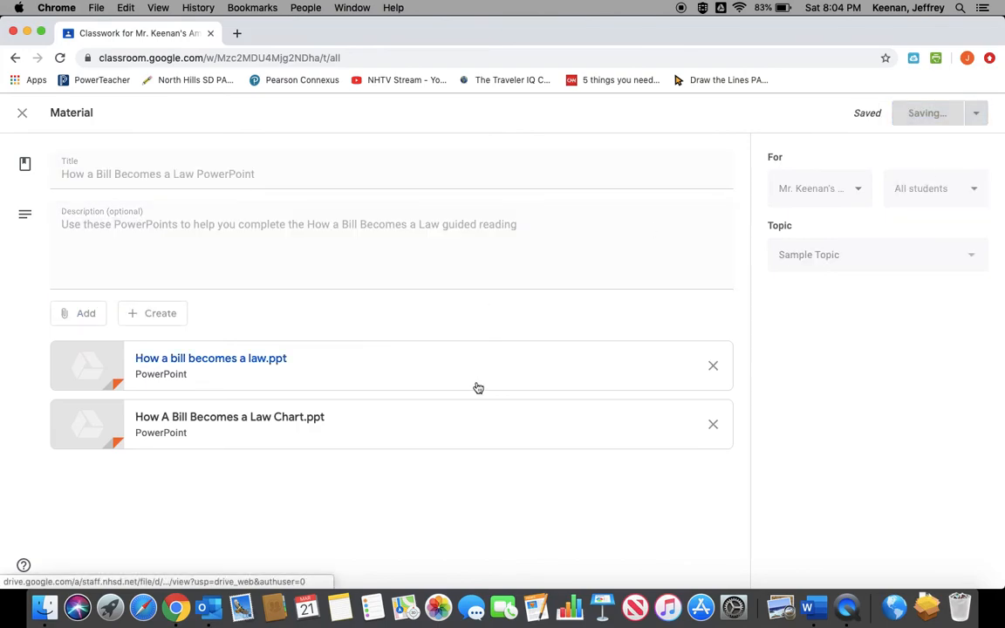
# Preview the slides of "How a bill becomes a law.ppt" attached to the draft material under Sample Topic.
pyautogui.scroll(-1, 532, 445)
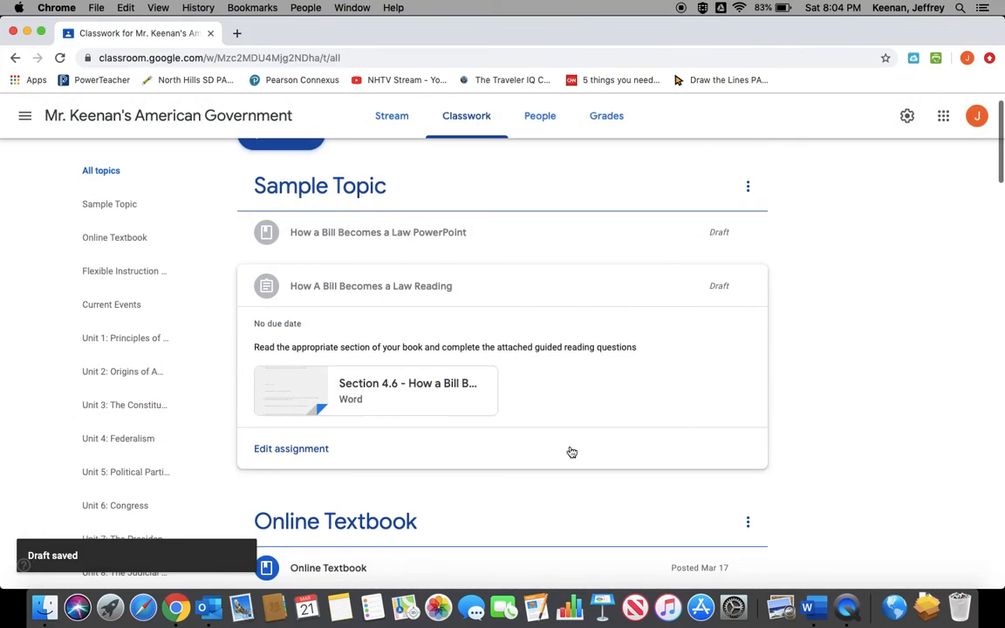
pyautogui.click(496, 235)
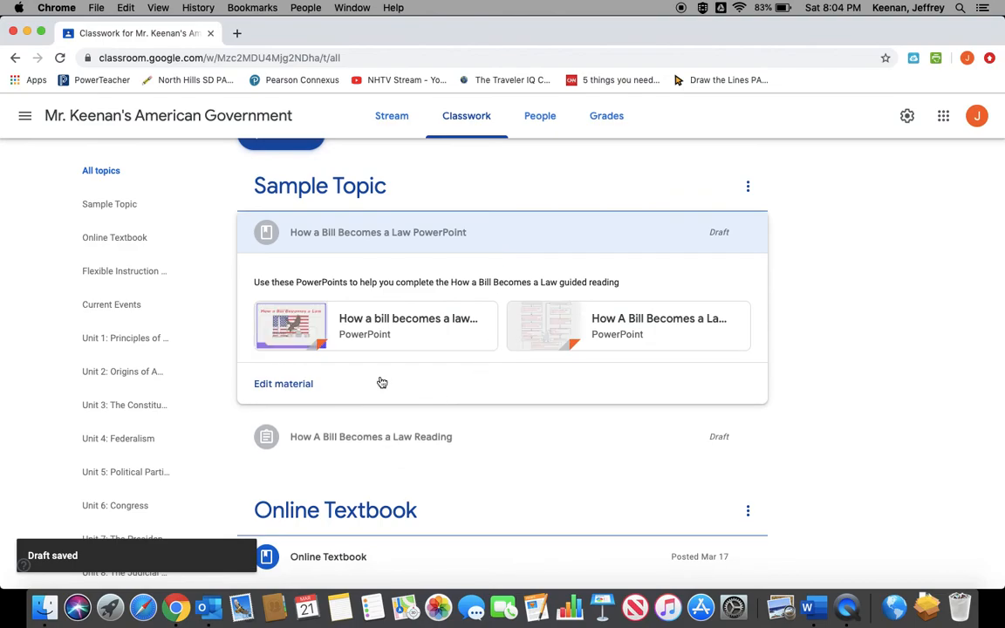
pyautogui.click(422, 331)
pyautogui.scroll(-5, 436, 375)
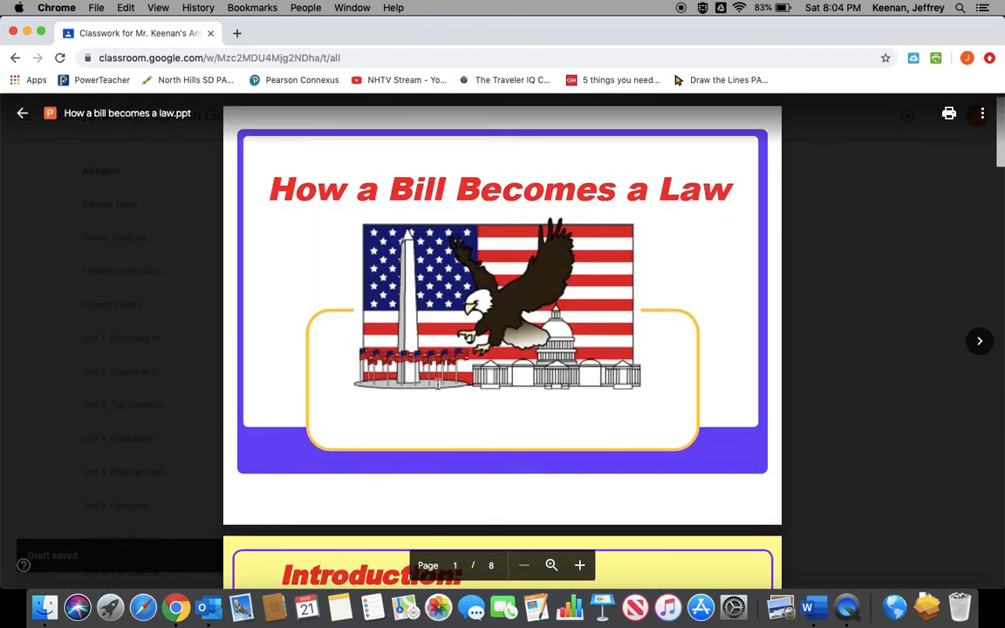
pyautogui.scroll(-5, 438, 385)
pyautogui.scroll(6, 439, 385)
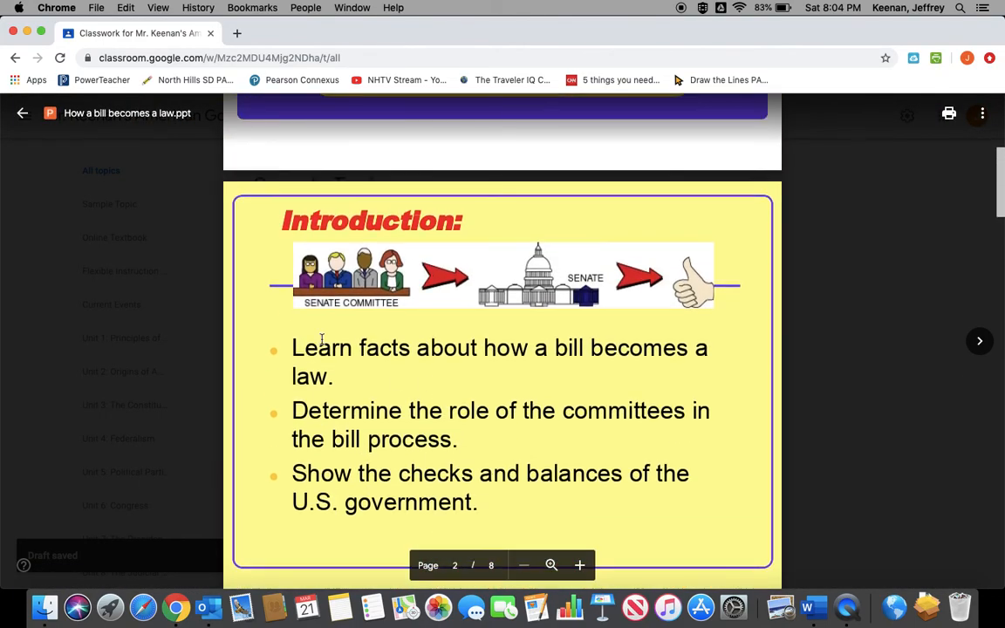
pyautogui.click(23, 112)
# Preview the attached "How A Bill Becomes a Law Chart.ppt" and return to the class's list of classwork.
pyautogui.click(576, 345)
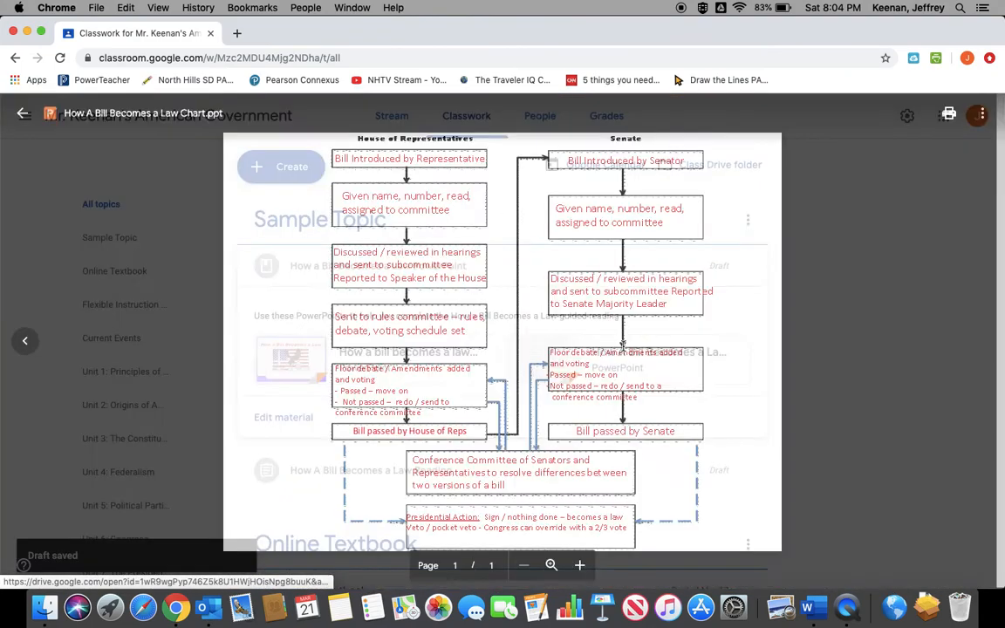
pyautogui.scroll(-1, 561, 401)
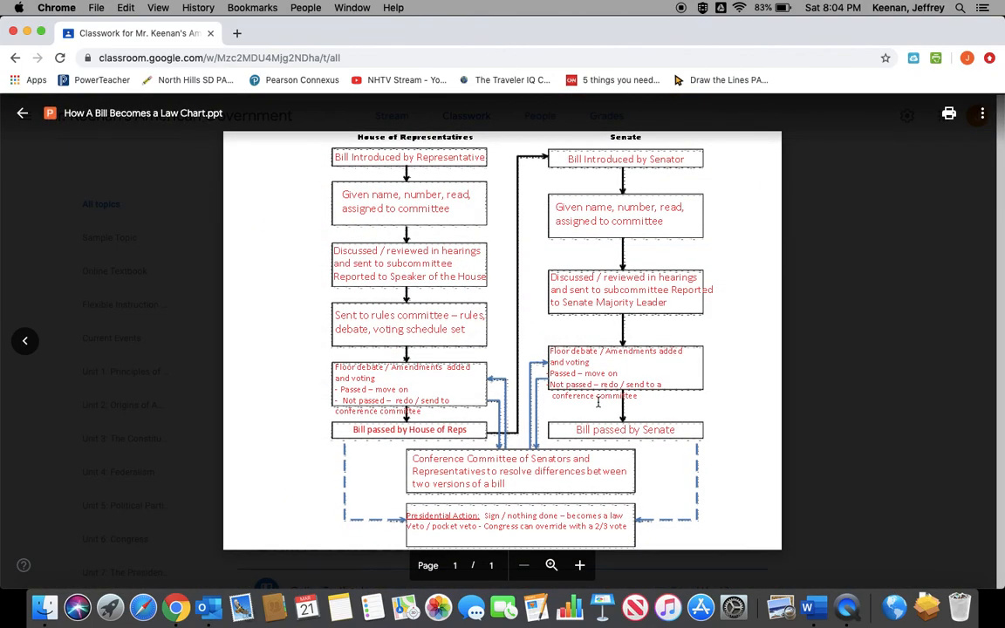
pyautogui.scroll(1, 599, 402)
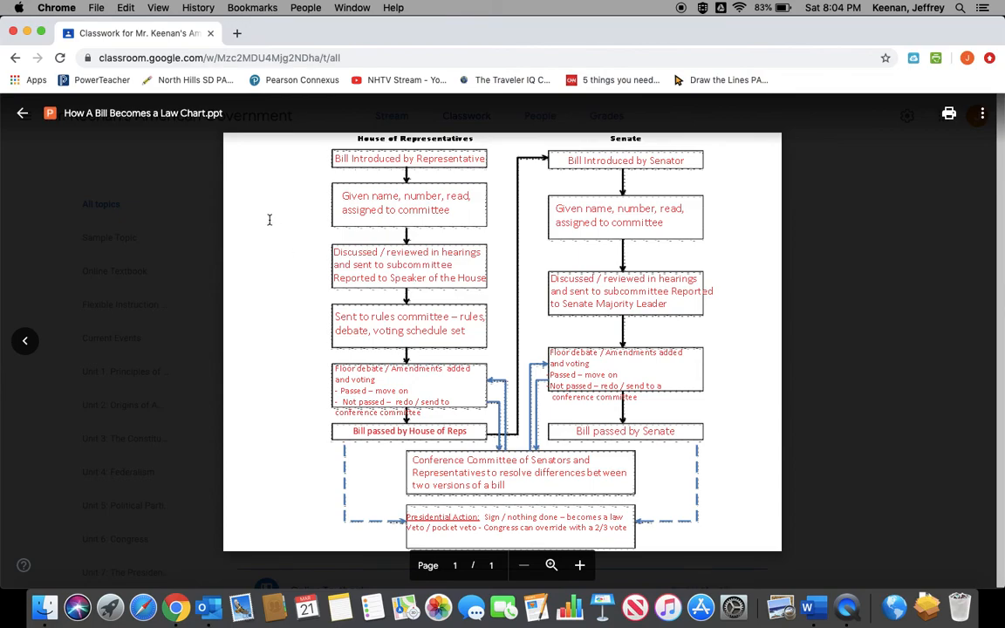
pyautogui.click(23, 113)
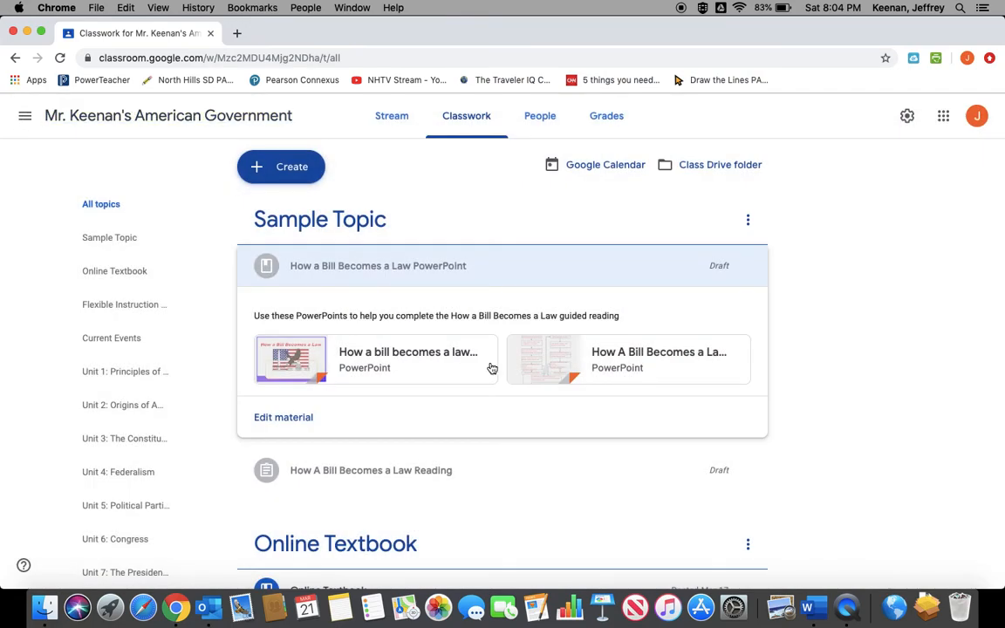